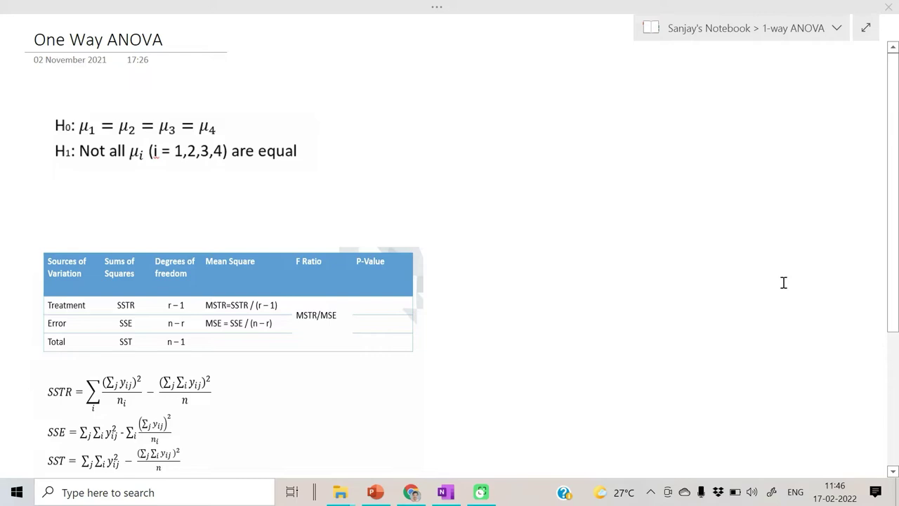
- With the grey Draw pen, handwrite 'Total Variation' beside the hypotheses
left_click(321, 13)
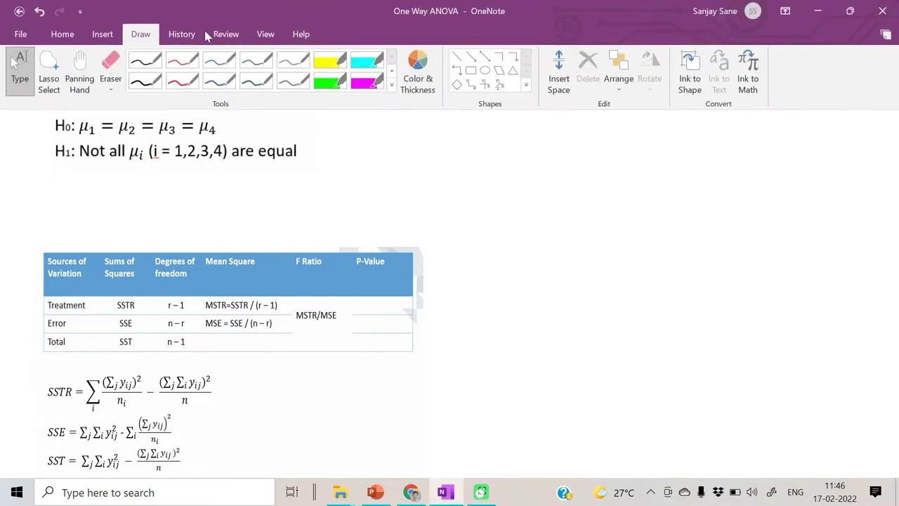
left_click(146, 83)
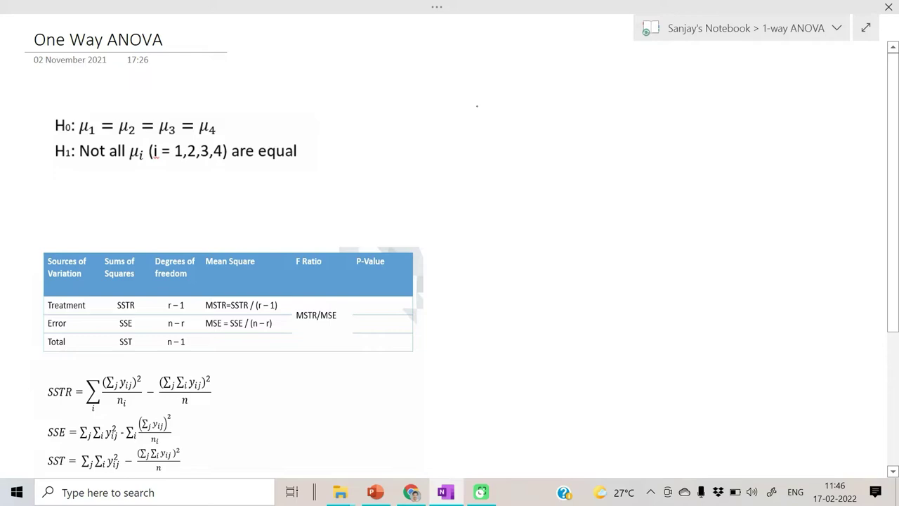
mouse_move(477, 102)
left_mouse_down()
mouse_move(477, 120)
mouse_move(488, 101)
mouse_move(500, 118)
mouse_move(513, 108)
left_mouse_up()
left_click_drag(517, 108, 521, 115)
mouse_move(477, 133)
left_mouse_down()
mouse_move(492, 132)
mouse_move(496, 147)
left_mouse_up()
mouse_move(502, 139)
left_mouse_down()
mouse_move(504, 148)
mouse_move(524, 146)
left_mouse_up()
left_click_drag(531, 141, 530, 146)
mouse_move(537, 128)
left_mouse_down()
mouse_move(538, 146)
mouse_move(552, 136)
left_mouse_up()
left_click_drag(560, 144, 597, 118)
- Continue the ink with '= Betⁿ Variation'
left_click_drag(582, 123, 643, 111)
mouse_move(645, 89)
left_mouse_down()
mouse_move(644, 111)
mouse_move(655, 98)
left_mouse_up()
left_click_drag(657, 89, 662, 97)
mouse_move(620, 128)
left_mouse_down()
mouse_move(626, 140)
mouse_move(634, 128)
left_mouse_up()
left_click_drag(644, 132, 682, 136)
left_click_drag(677, 127, 689, 126)
mouse_move(690, 129)
left_mouse_down()
mouse_move(709, 132)
mouse_move(731, 113)
mouse_move(724, 123)
left_mouse_up()
- Finish the equation with '+ Within Variation'
mouse_move(740, 95)
left_mouse_down()
mouse_move(746, 110)
mouse_move(752, 95)
left_mouse_up()
left_click_drag(756, 102, 764, 110)
left_click_drag(759, 100, 783, 109)
left_click_drag(787, 101, 803, 107)
left_click_drag(748, 124, 788, 130)
left_click_drag(789, 125, 806, 132)
left_click_drag(800, 124, 821, 130)
left_click_drag(823, 125, 839, 128)
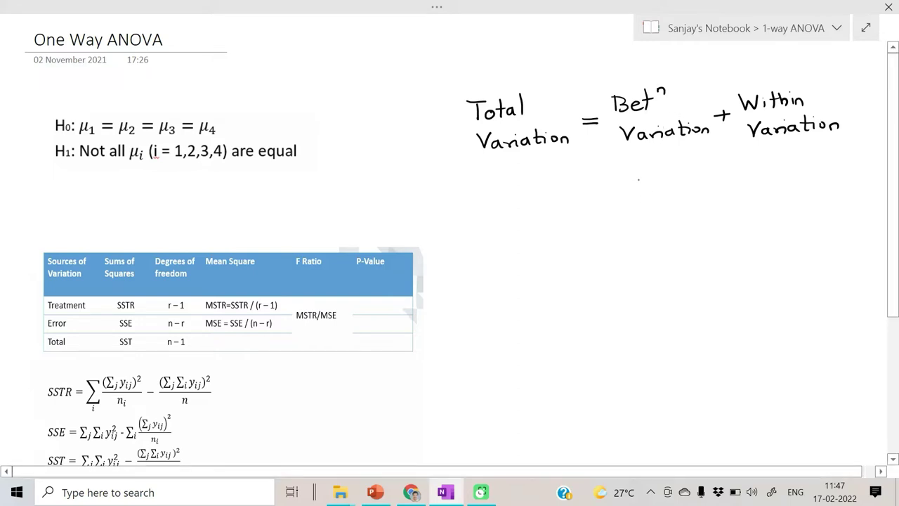
- Ink SSTR under Betⁿ Variation and underline SSTR in the formula below the table
left_click_drag(641, 180, 628, 195)
mouse_move(654, 181)
left_mouse_down()
mouse_move(644, 195)
mouse_move(667, 196)
left_mouse_up()
mouse_move(658, 179)
left_mouse_down()
mouse_move(677, 178)
mouse_move(681, 197)
left_mouse_up()
left_click_drag(681, 178, 702, 194)
left_click(706, 188)
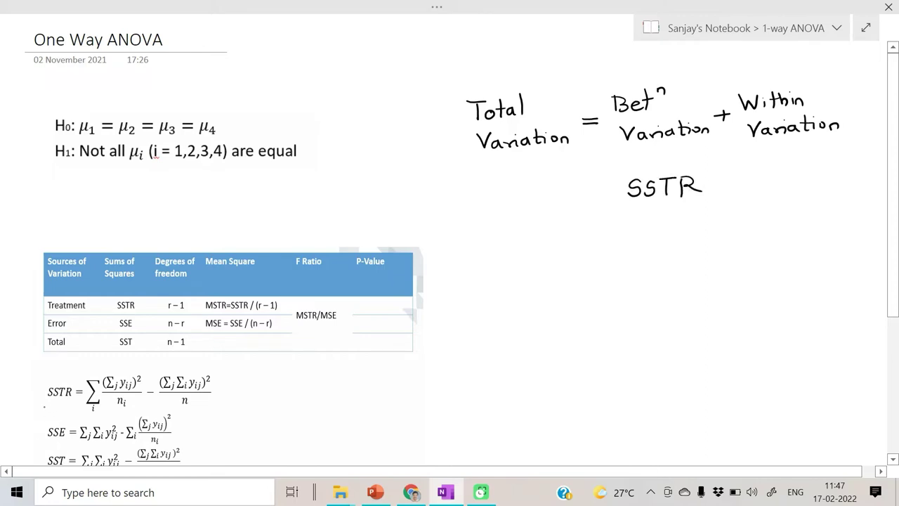
left_click_drag(44, 406, 71, 407)
- Add '+ SSE' under Within Variation and SST under Total Variation
mouse_move(717, 188)
left_mouse_down()
mouse_move(734, 188)
mouse_move(728, 196)
left_mouse_up()
left_click_drag(782, 172, 766, 188)
left_click_drag(798, 173, 785, 189)
mouse_move(822, 173)
left_mouse_down()
mouse_move(806, 189)
mouse_move(821, 179)
left_mouse_up()
left_click_drag(806, 189, 826, 188)
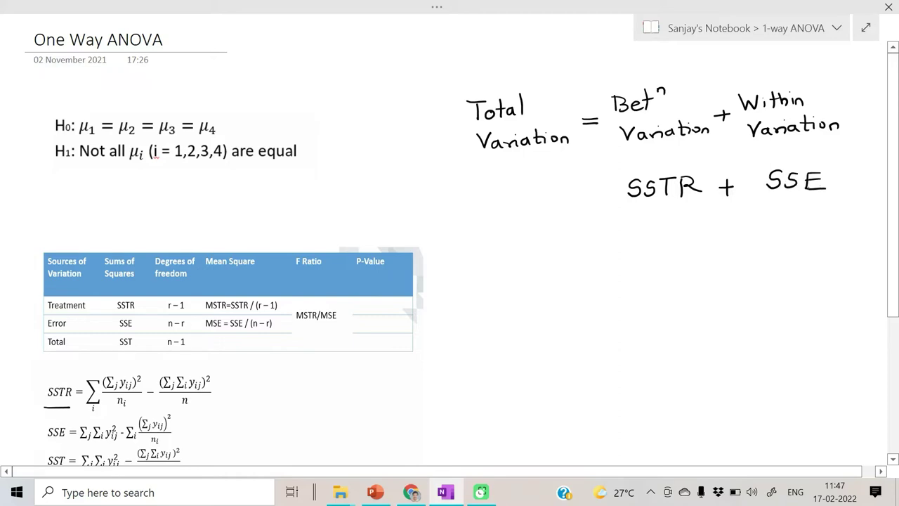
mouse_move(501, 182)
left_mouse_down()
mouse_move(489, 196)
mouse_move(533, 195)
left_mouse_up()
left_click_drag(526, 177, 545, 176)
- Handwrite the fraction Betⁿ Var over Within Var below SSTR
mouse_move(569, 245)
left_mouse_down()
mouse_move(569, 263)
mouse_move(588, 262)
left_mouse_up()
left_click_drag(598, 239, 598, 259)
left_click_drag(588, 250, 596, 247)
mouse_move(604, 243)
left_mouse_down()
mouse_move(641, 264)
mouse_move(653, 259)
left_mouse_up()
left_click_drag(535, 283, 691, 280)
mouse_move(563, 295)
left_mouse_down()
mouse_move(584, 295)
mouse_move(588, 312)
mouse_move(605, 300)
left_mouse_up()
mouse_move(603, 295)
left_mouse_down()
mouse_move(617, 309)
mouse_move(666, 291)
left_mouse_up()
left_click_drag(672, 299, 688, 298)
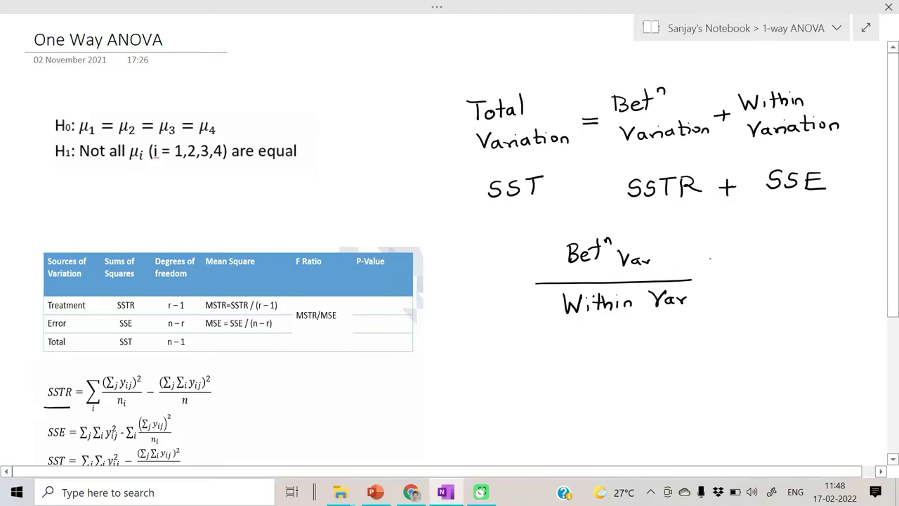
- Add '> F table' after the fraction and enlarge the ANOVA table image
mouse_move(708, 258)
left_mouse_down()
mouse_move(735, 271)
mouse_move(714, 285)
left_mouse_up()
mouse_move(761, 254)
left_mouse_down()
mouse_move(746, 275)
mouse_move(758, 265)
mouse_move(772, 283)
mouse_move(805, 280)
left_mouse_up()
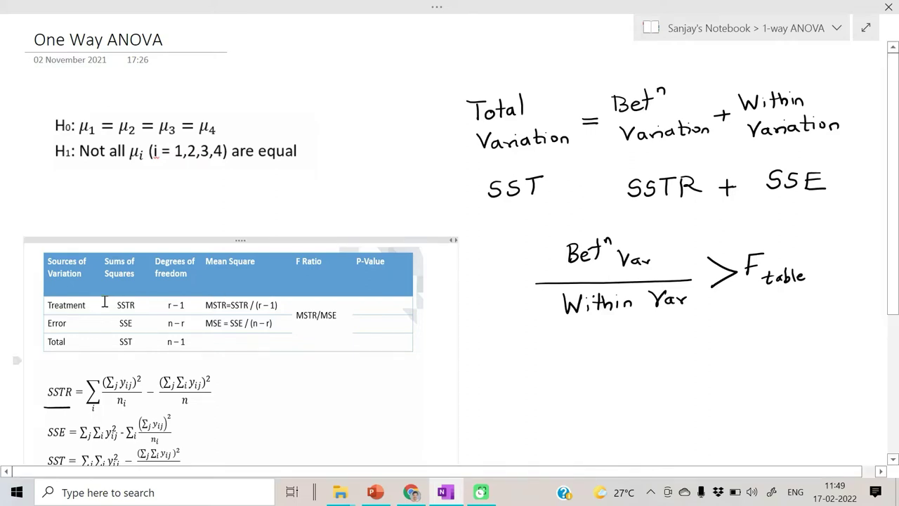
left_click_drag(432, 243, 511, 219)
left_click(431, 311)
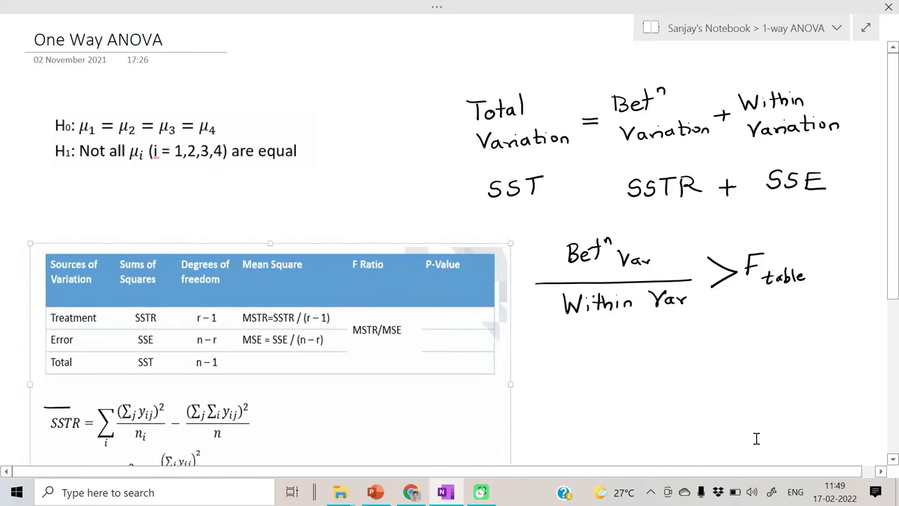
- Scroll down the OneNote ANOVA notes page
scroll(769, 414, "down", 3)
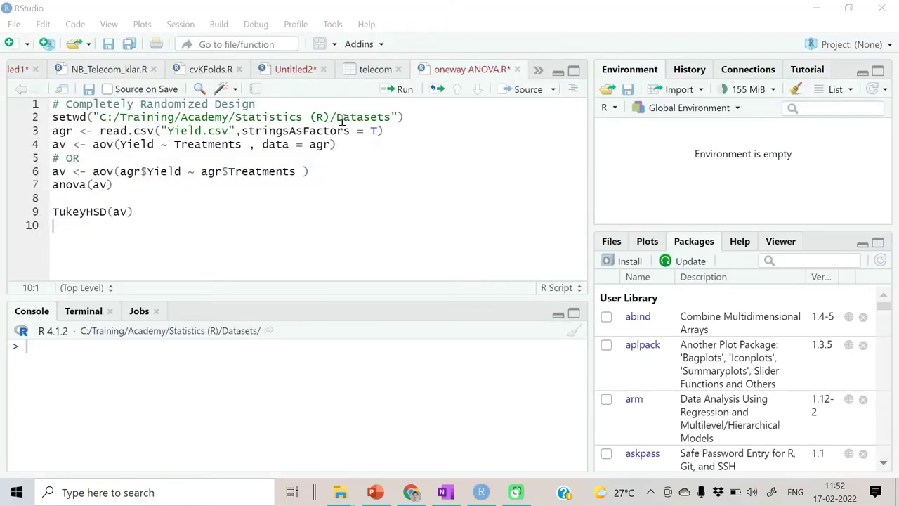
- Run the setwd and read.csv lines to load Yield.csv into agr
left_click(342, 120)
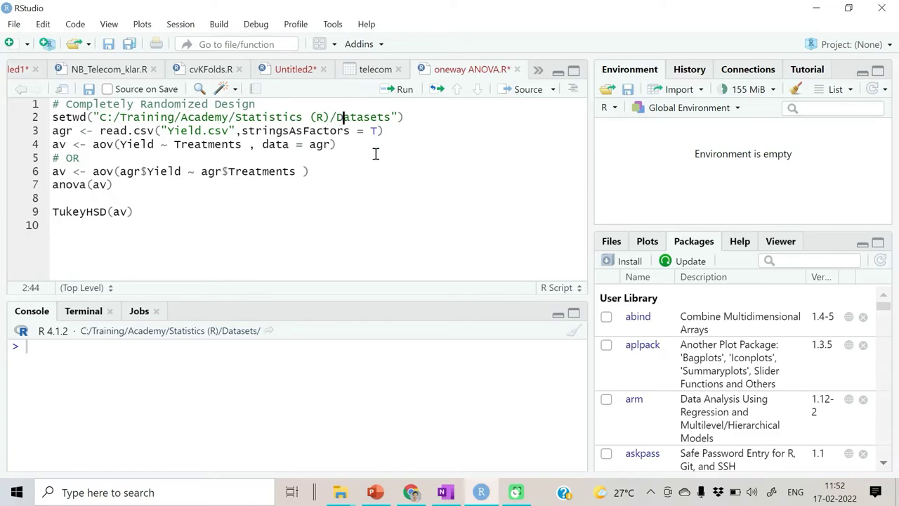
left_click(395, 89)
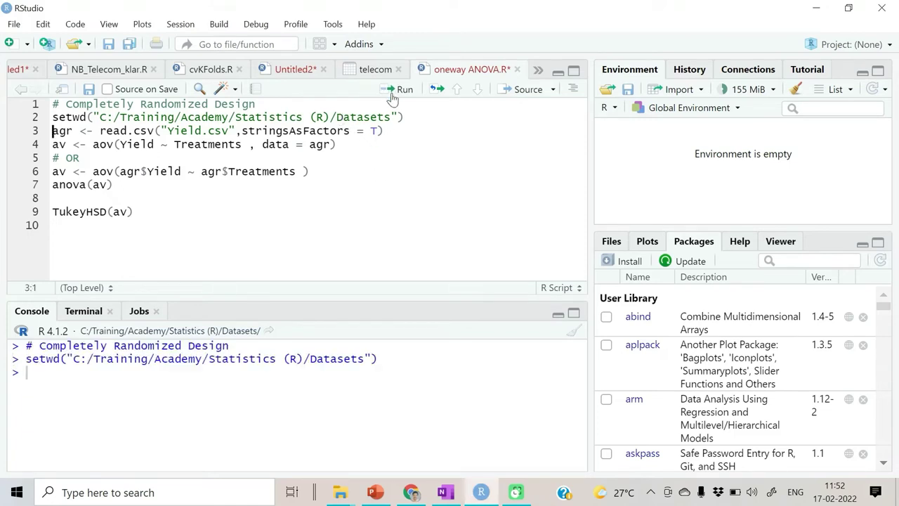
left_click(395, 88)
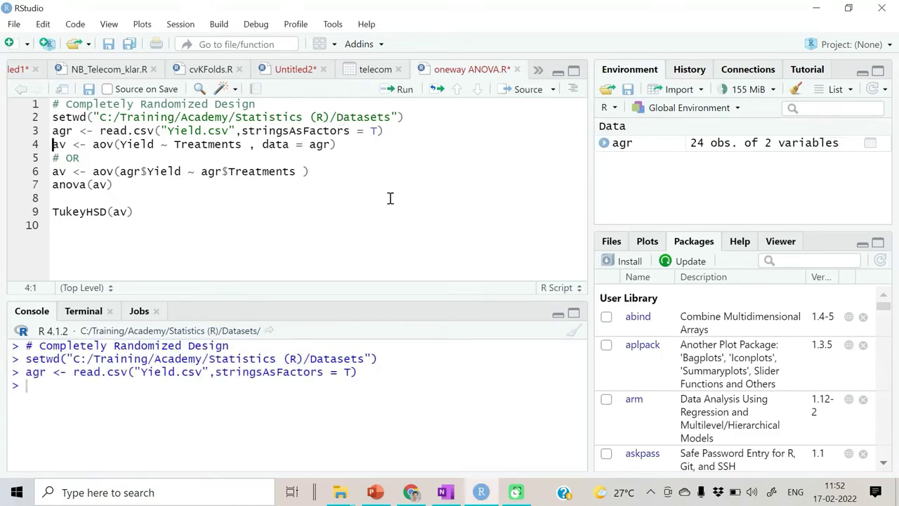
- Open agr in the data viewer and scroll through its 24 Yield and Treatments rows
left_click(743, 146)
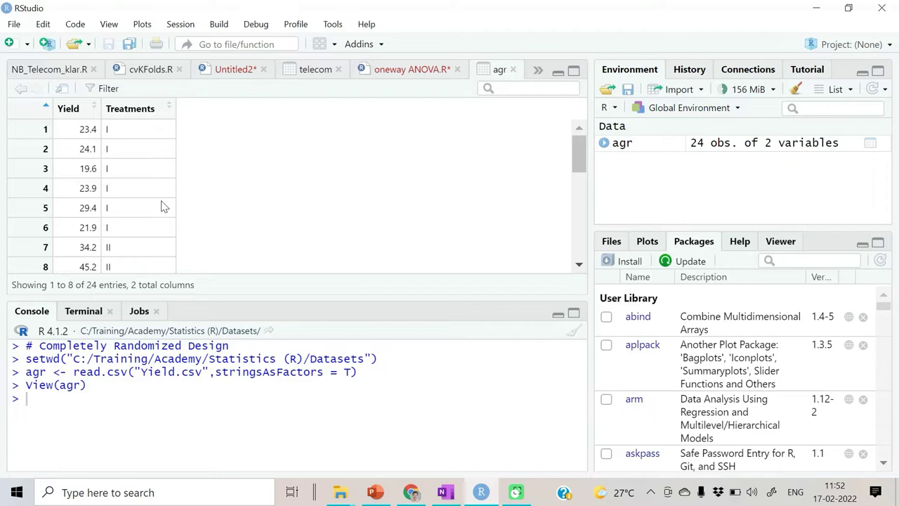
scroll(122, 187, "down", 6)
scroll(123, 187, "up", 6)
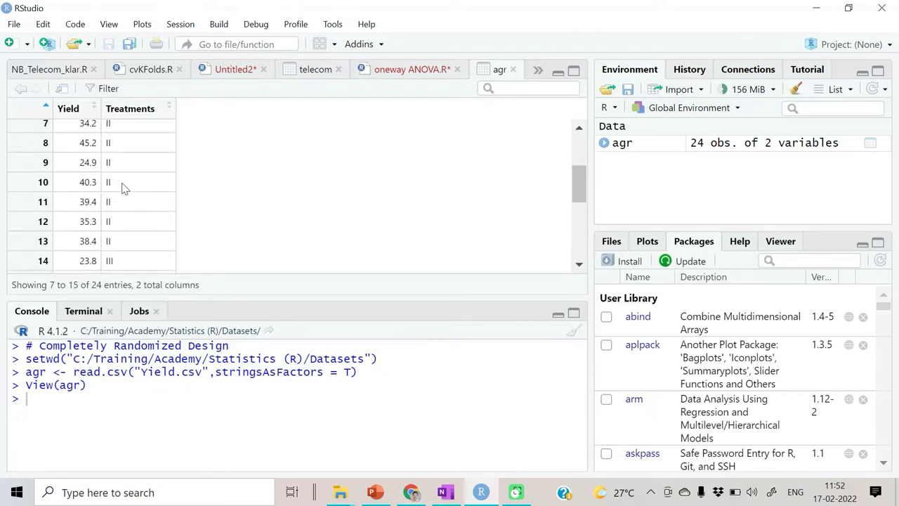
scroll(123, 187, "down", 6)
scroll(123, 187, "up", 6)
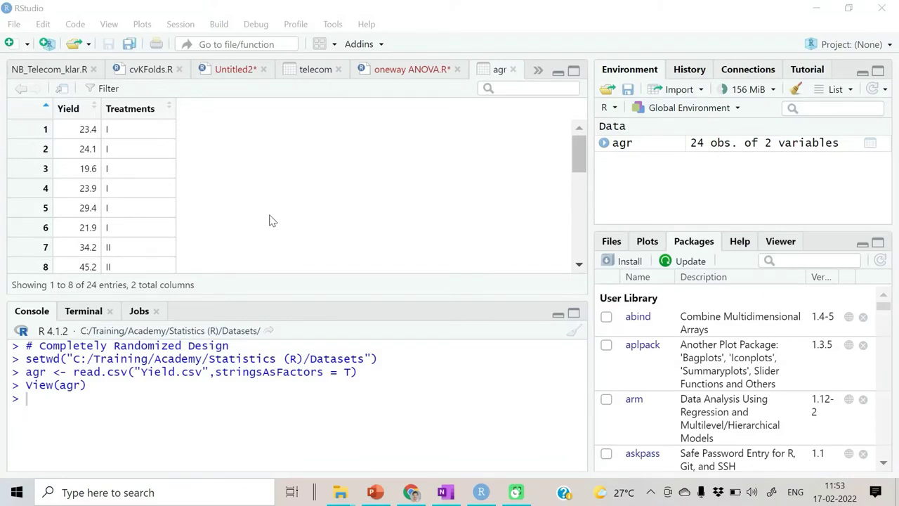
scroll(271, 221, "down", 3)
scroll(270, 221, "up", 3)
scroll(89, 260, "down", 6)
scroll(93, 257, "up", 6)
- Back in oneway ANOVA.R, rerun the read.csv line to reload agr
left_click(417, 78)
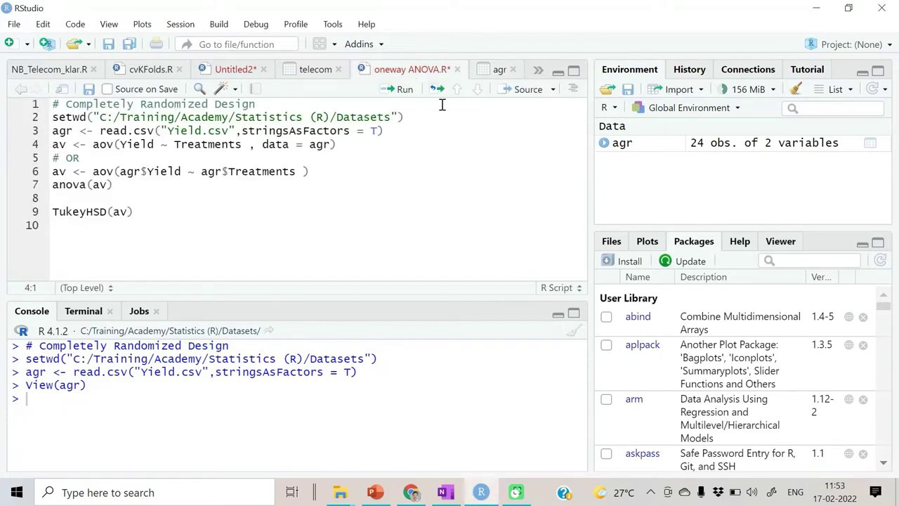
left_click(281, 131)
left_click(395, 89)
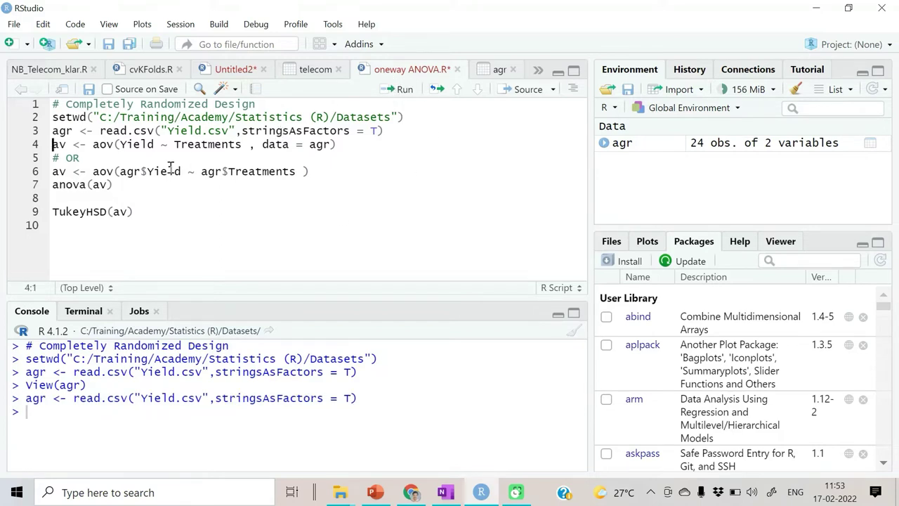
- Highlight aov, the Yield ~ Treatments formula and its variables, checking agr in the viewer
left_click(94, 144)
double_click(98, 144)
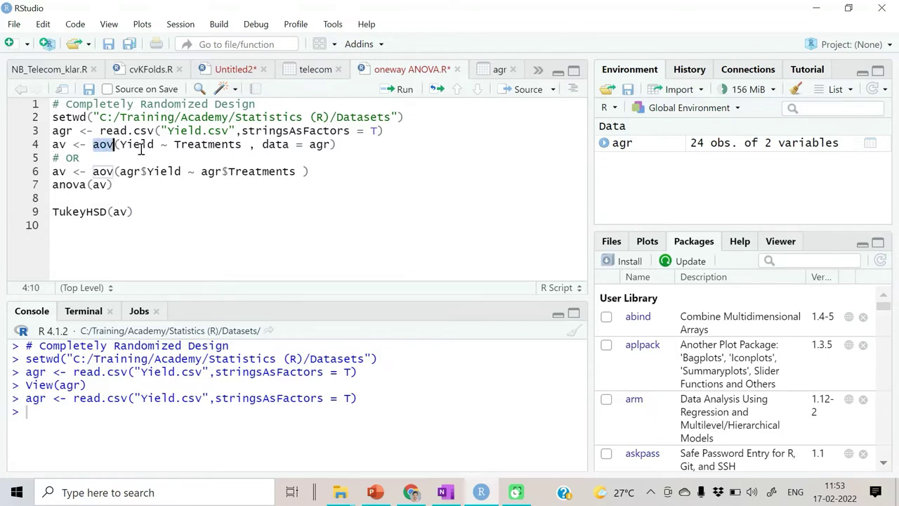
left_click(140, 147)
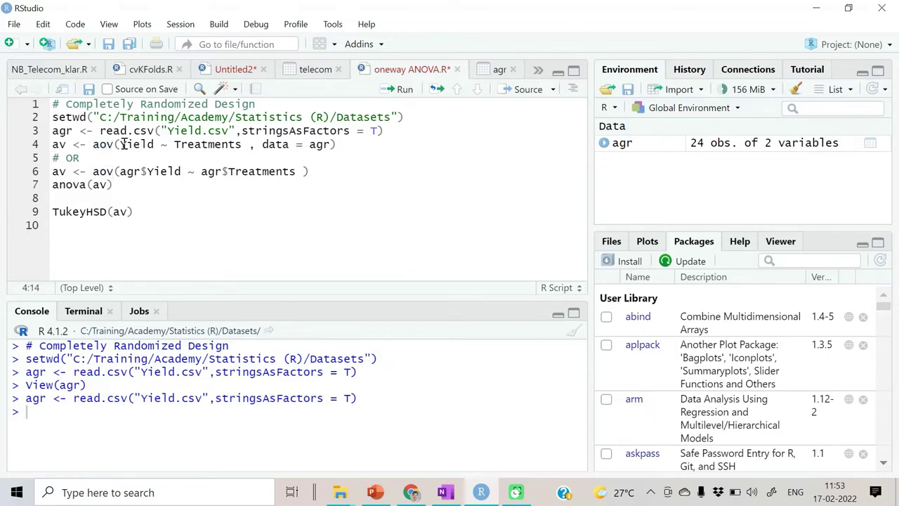
left_click_drag(121, 144, 245, 141)
left_click(149, 153)
double_click(134, 144)
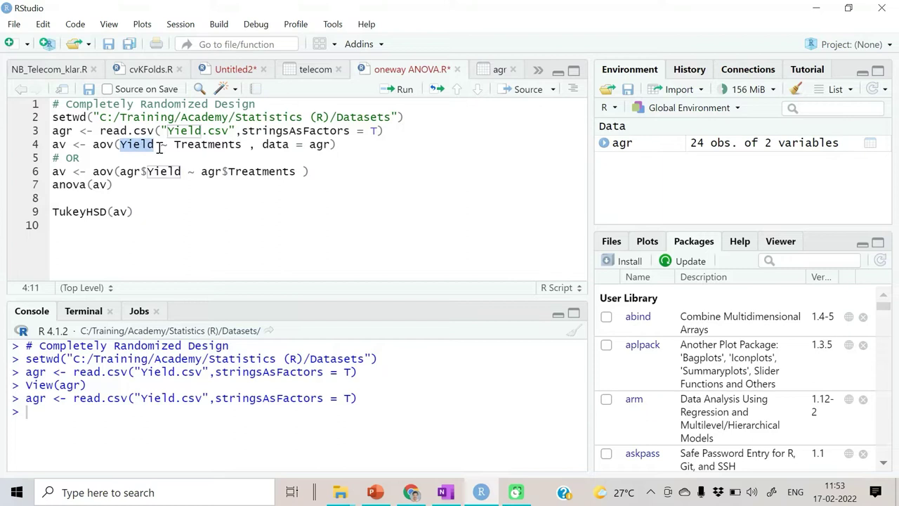
double_click(181, 146)
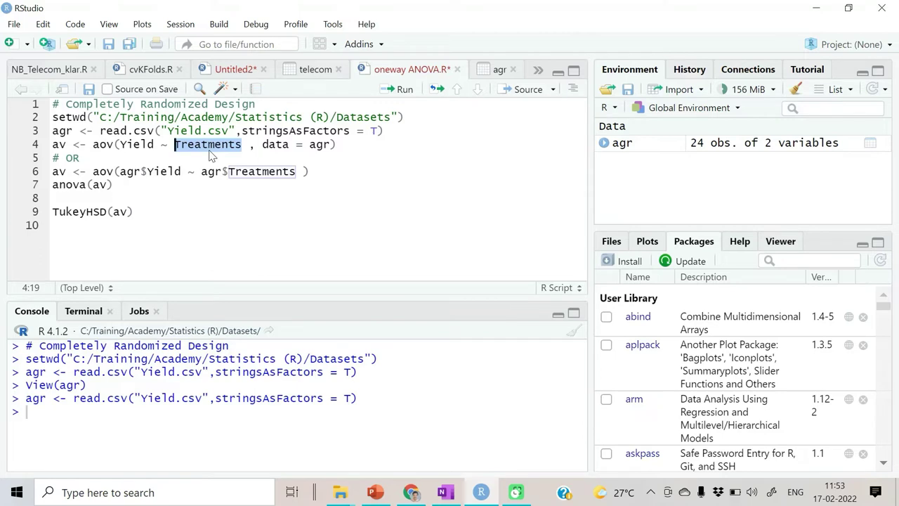
left_click(698, 147)
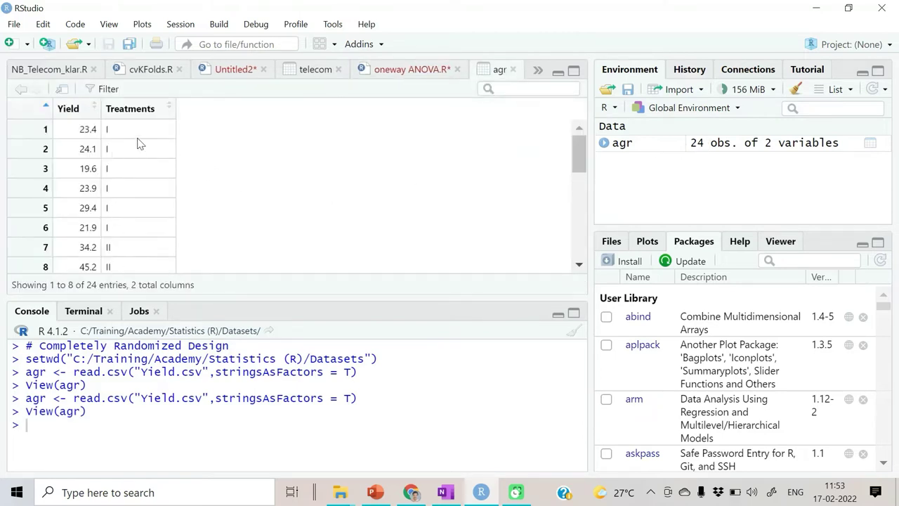
left_click(513, 71)
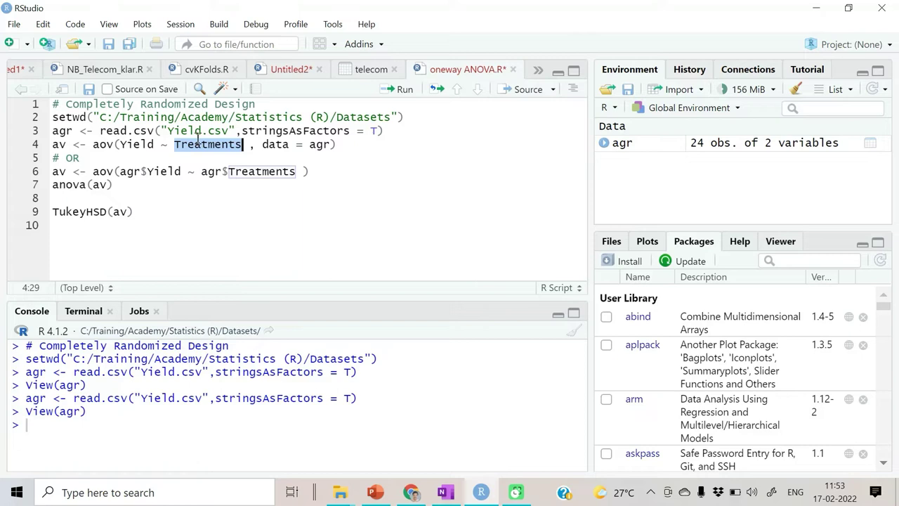
- Highlight the alternative agr$Yield ~ agr$Treatments formula, then run line 4 to fit av
left_click(220, 246)
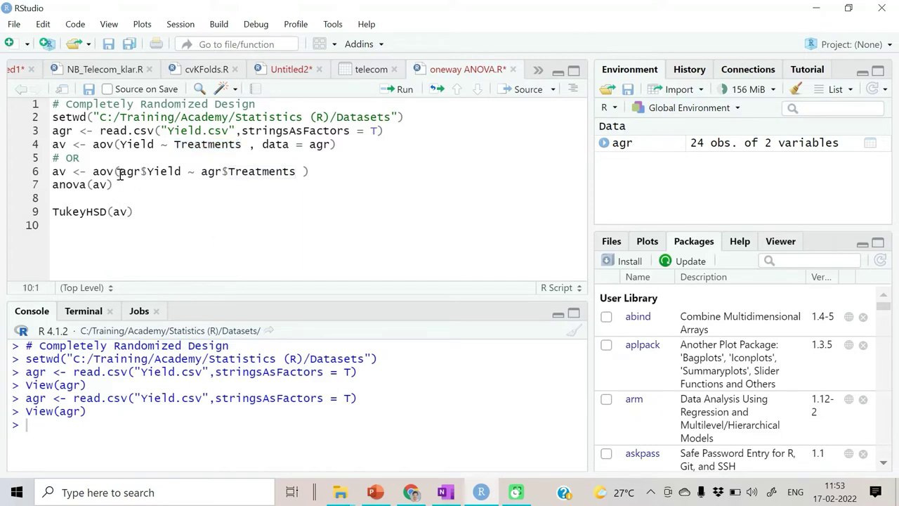
left_click_drag(118, 172, 298, 172)
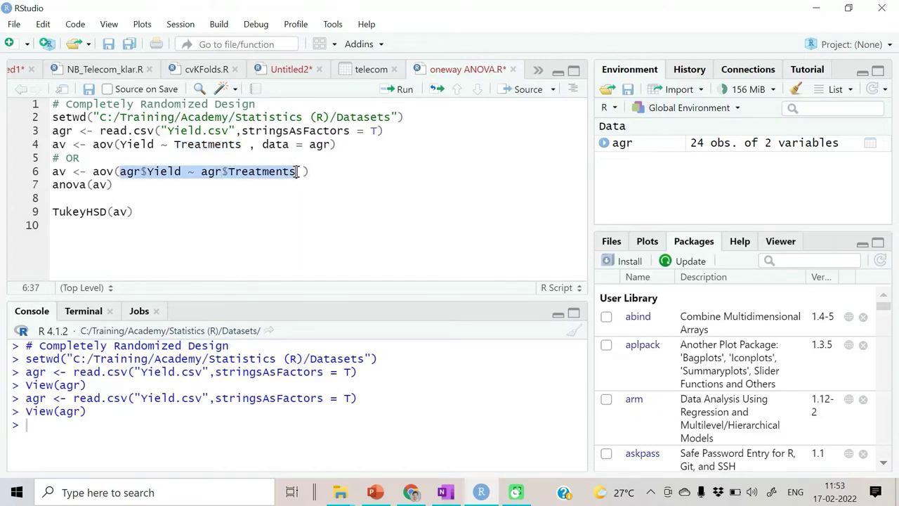
left_click(243, 195)
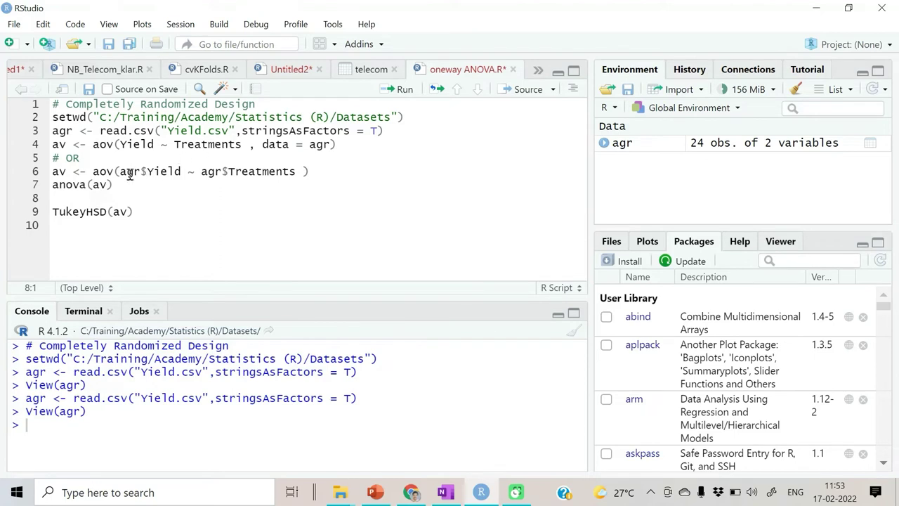
left_click(177, 145)
left_click(397, 89)
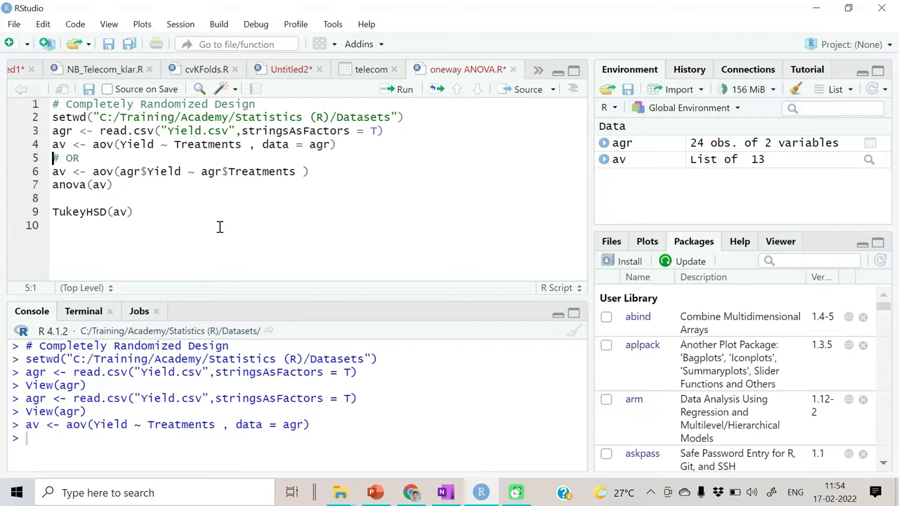
- Run anova(av) and enlarge the console to show the ANOVA table
left_click(116, 186)
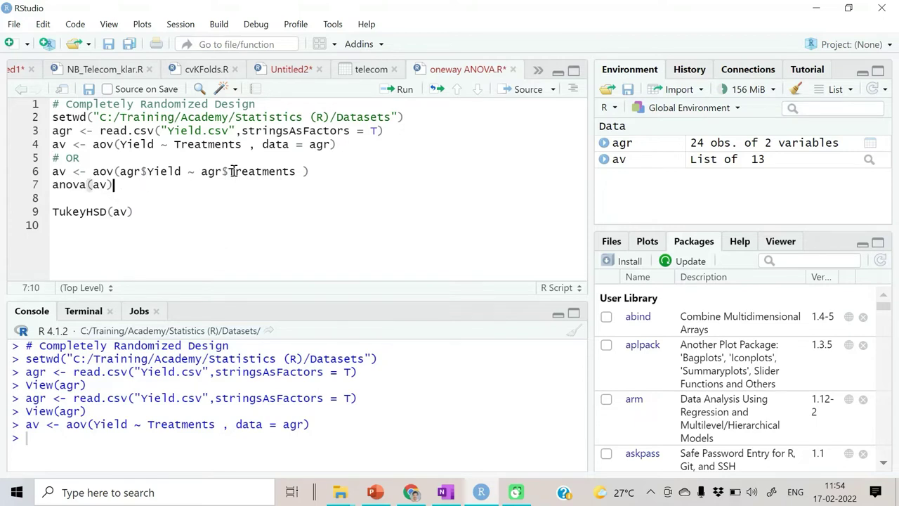
left_click(397, 90)
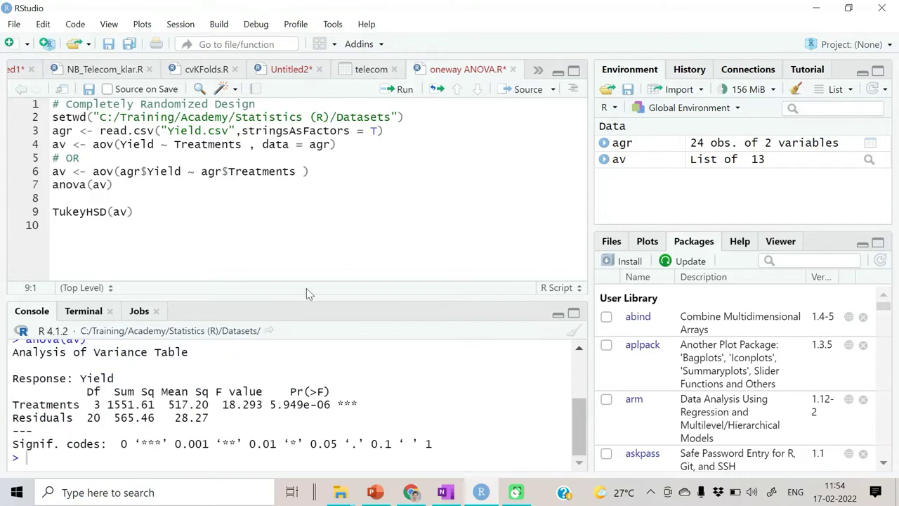
left_click_drag(295, 297, 281, 220)
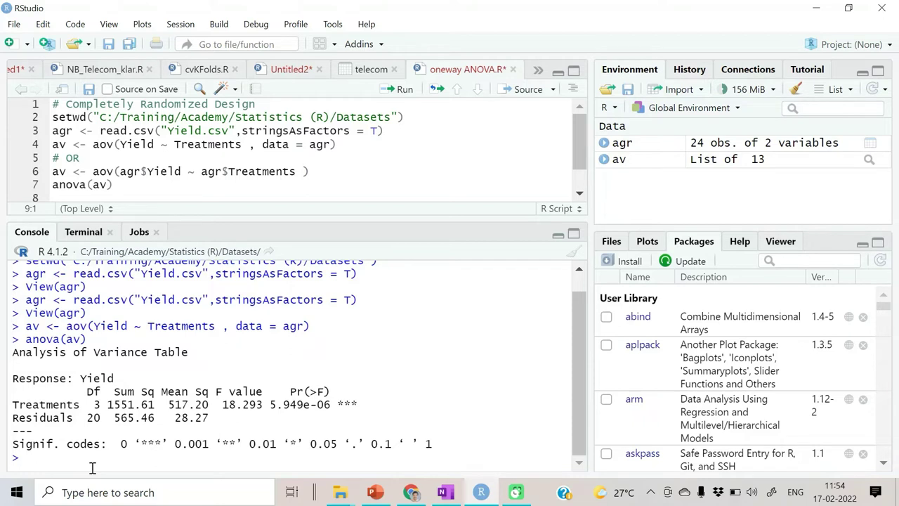
- Highlight the Treatments p-value 5.949e-06, then switch to the OneNote notes
left_click_drag(270, 403, 363, 403)
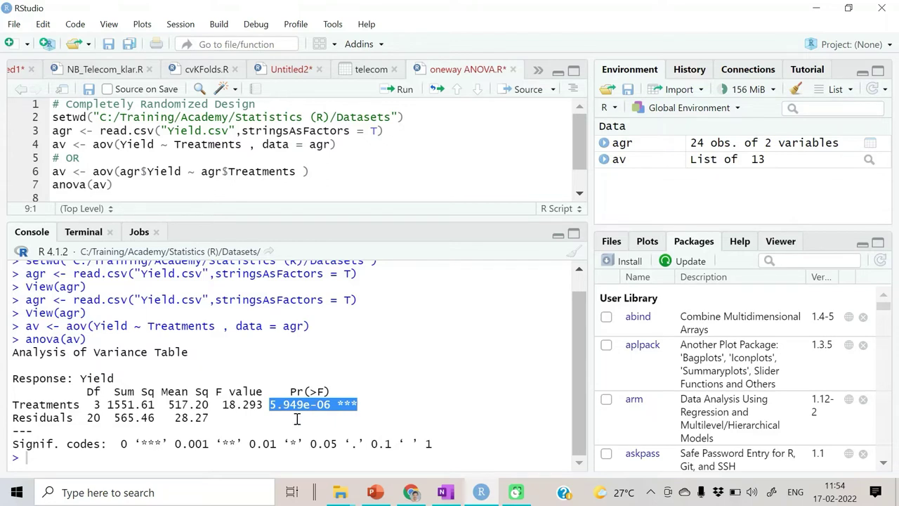
left_click(385, 409)
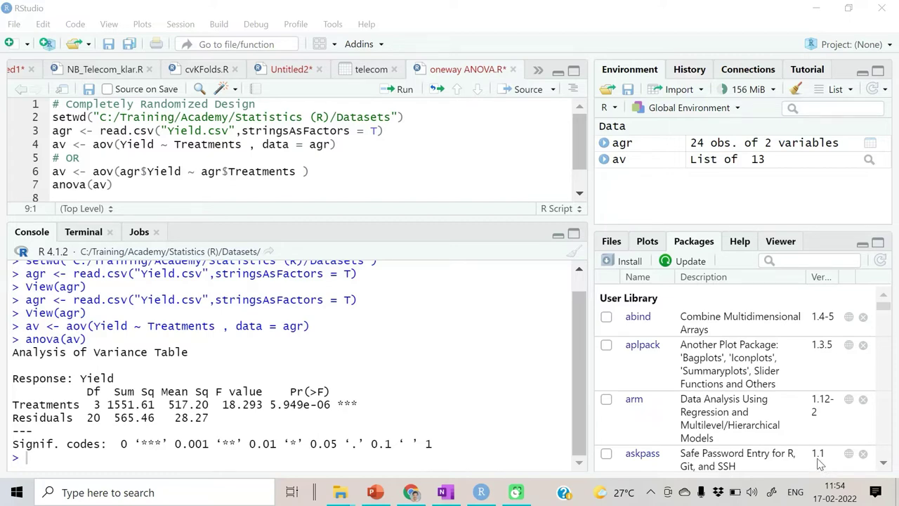
key("alt+Tab")
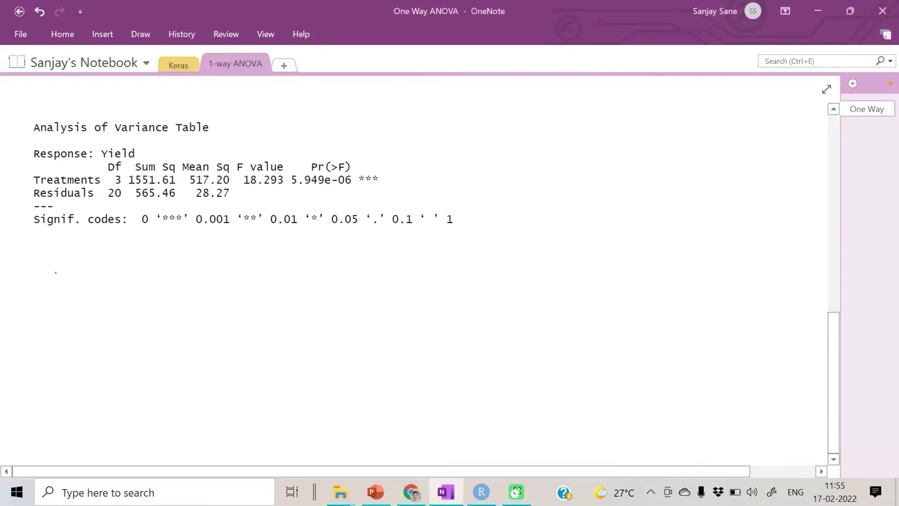
- Handwrite 'Treatment may be different' below the ANOVA table
mouse_move(55, 268)
left_mouse_down()
mouse_move(55, 283)
mouse_move(71, 266)
left_mouse_up()
left_click_drag(61, 284, 97, 283)
left_click_drag(87, 275, 138, 281)
mouse_move(129, 274)
left_mouse_down()
mouse_move(191, 279)
mouse_move(201, 289)
mouse_move(234, 278)
left_mouse_up()
left_click_drag(236, 275, 279, 278)
mouse_move(282, 271)
left_mouse_down()
mouse_move(290, 279)
mouse_move(298, 272)
left_mouse_up()
mouse_move(313, 255)
left_mouse_down()
mouse_move(307, 278)
mouse_move(320, 272)
left_mouse_up()
left_click_drag(318, 275, 353, 275)
left_click_drag(347, 265, 362, 264)
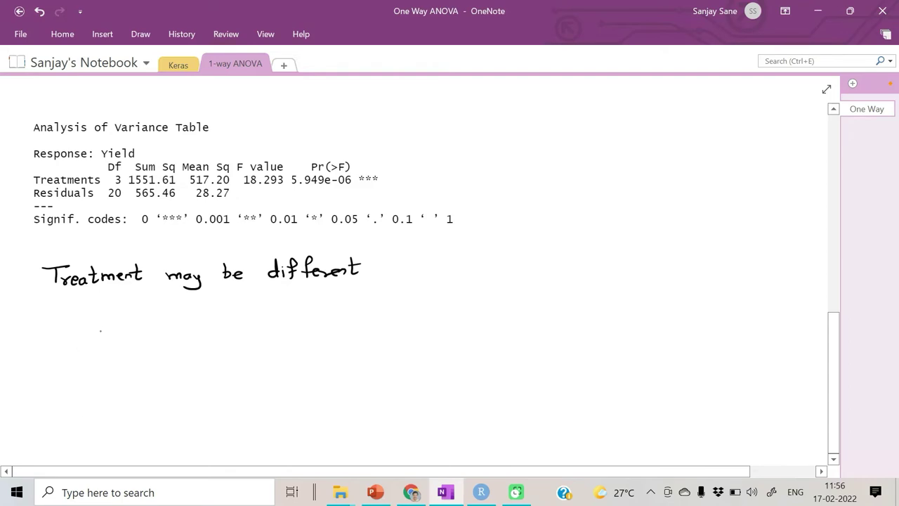
- Handwrite 'μ1 = μ2 = μ3 = μ4 is false' beneath that note
mouse_move(124, 336)
left_mouse_down()
mouse_move(127, 345)
mouse_move(162, 332)
left_mouse_up()
mouse_move(145, 341)
left_mouse_down()
mouse_move(177, 331)
mouse_move(191, 342)
left_mouse_up()
mouse_move(194, 336)
left_mouse_down()
mouse_move(204, 343)
mouse_move(236, 330)
mouse_move(235, 337)
left_mouse_up()
mouse_move(235, 349)
left_mouse_down()
mouse_move(255, 328)
mouse_move(298, 333)
left_mouse_up()
left_click_drag(281, 341, 344, 339)
mouse_move(340, 335)
left_mouse_down()
mouse_move(341, 345)
mouse_move(395, 338)
left_mouse_up()
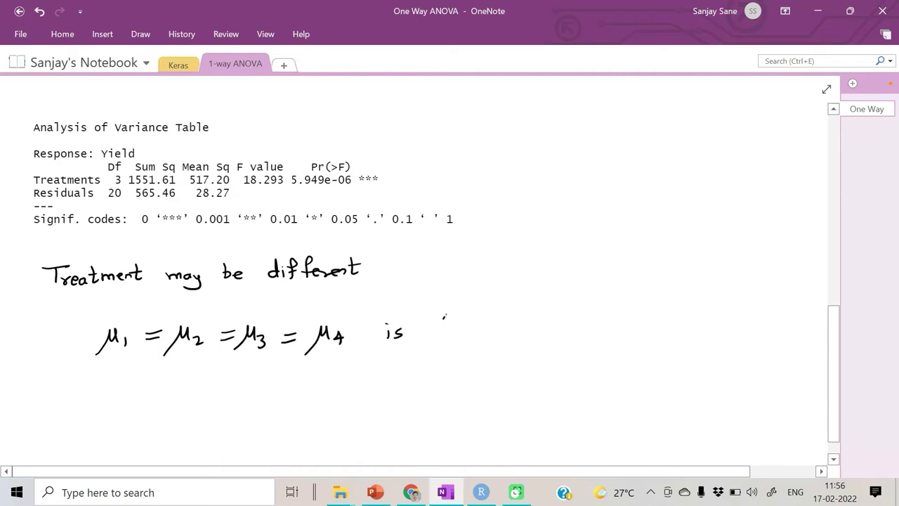
left_click_drag(447, 309, 440, 339)
left_click_drag(430, 328, 449, 335)
left_click_drag(453, 327, 457, 337)
left_click_drag(463, 313, 465, 335)
mouse_move(477, 323)
left_mouse_down()
mouse_move(470, 334)
mouse_move(494, 330)
left_mouse_up()
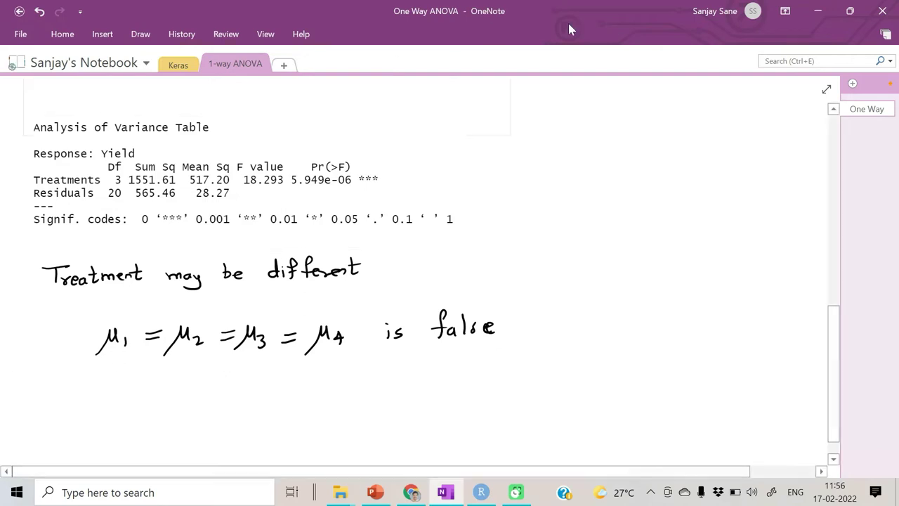
- Minimize OneNote, run TukeyHSD(av) on line 9, and enlarge the console for the pairwise output
left_click(817, 12)
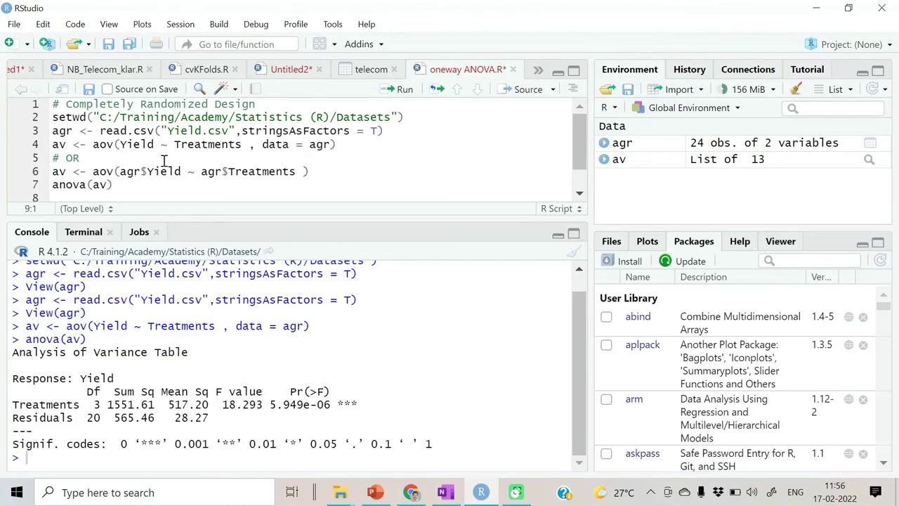
scroll(176, 162, "down", 1)
left_click(151, 178)
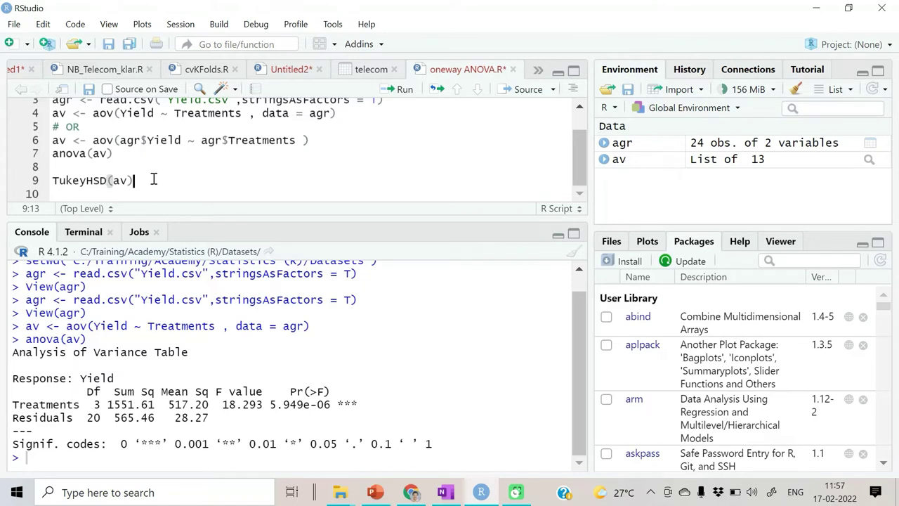
left_click(65, 141)
left_click(50, 140, "shift")
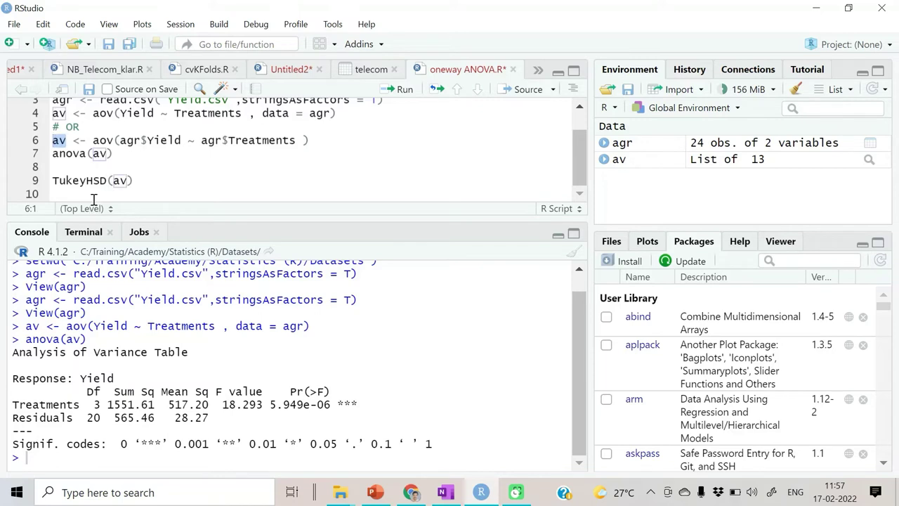
left_click(144, 180)
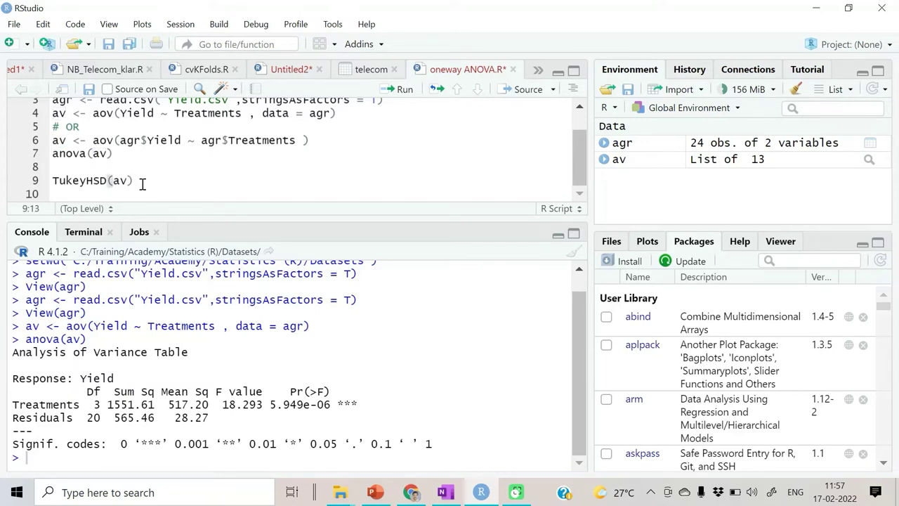
left_click(401, 90)
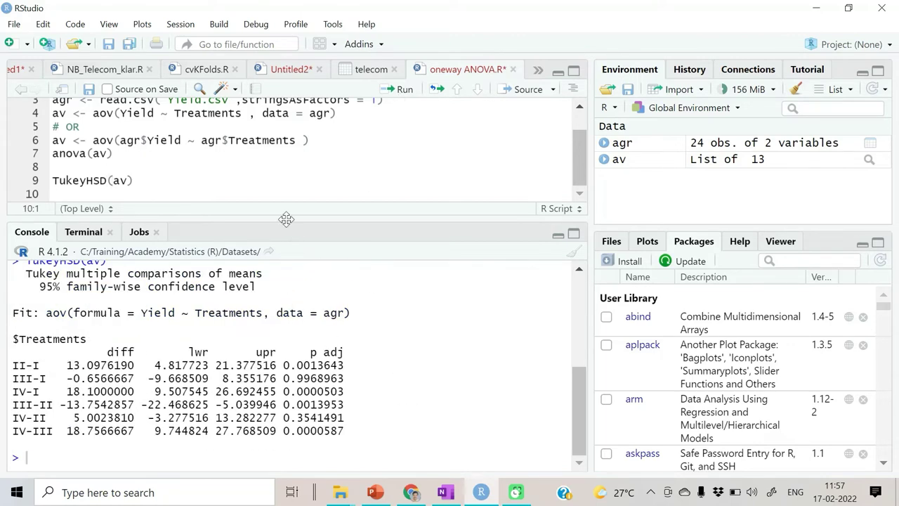
left_click_drag(286, 220, 270, 135)
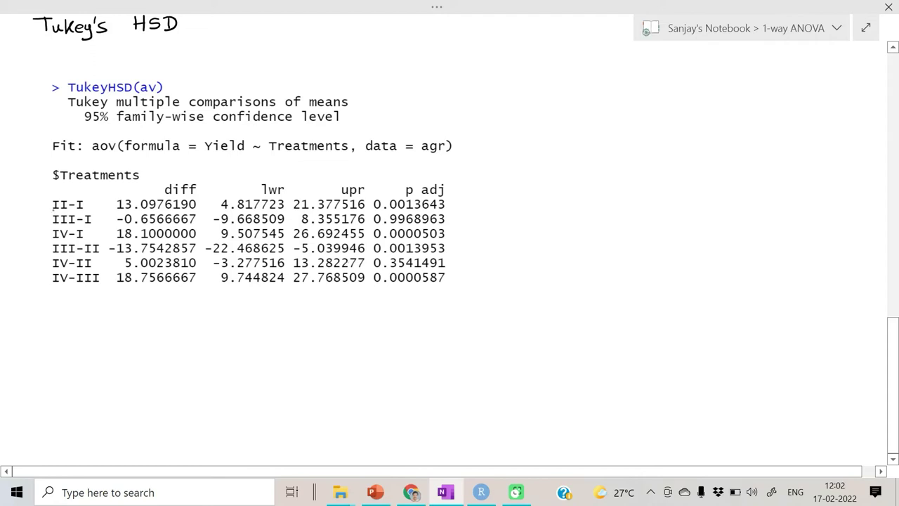
- Underline II-I, note <0.05 beside p adj, and star rows II-I, IV-I, III-II, IV-III
left_click_drag(49, 209, 83, 210)
mouse_move(461, 196)
left_mouse_down()
mouse_move(460, 207)
mouse_move(468, 199)
mouse_move(491, 204)
left_mouse_up()
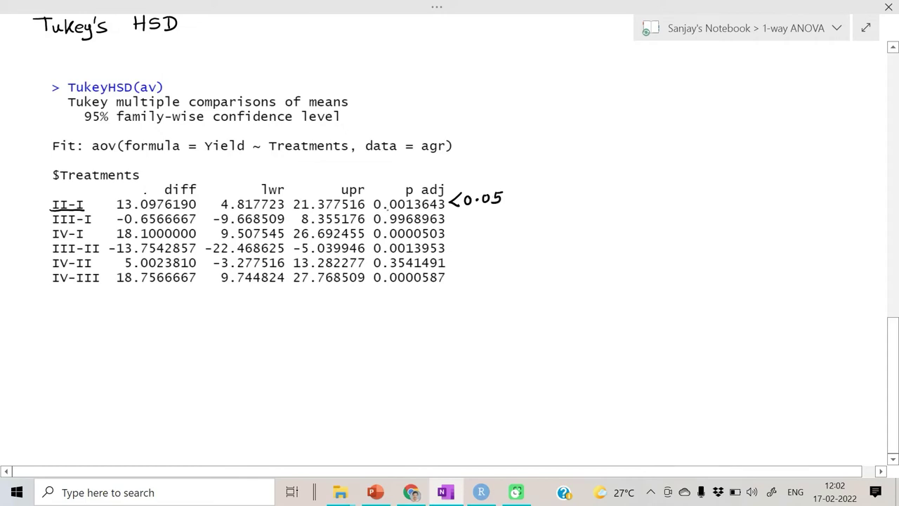
left_click_drag(510, 202, 511, 197)
left_click_drag(33, 208, 45, 201)
mouse_move(33, 237)
left_mouse_down()
mouse_move(51, 226)
mouse_move(39, 243)
left_mouse_up()
mouse_move(29, 250)
left_mouse_down()
mouse_move(45, 244)
mouse_move(40, 255)
left_mouse_up()
left_click_drag(32, 285, 45, 277)
left_click_drag(32, 274, 41, 283)
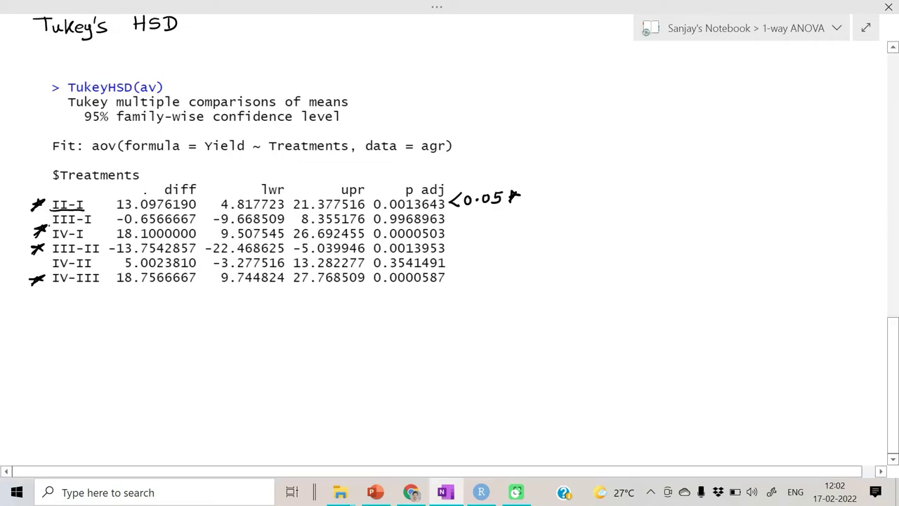
- Underline III-I and the II-I difference 13.0976190, then write II > I and IV > I
left_click_drag(49, 226, 94, 226)
left_click_drag(113, 212, 196, 211)
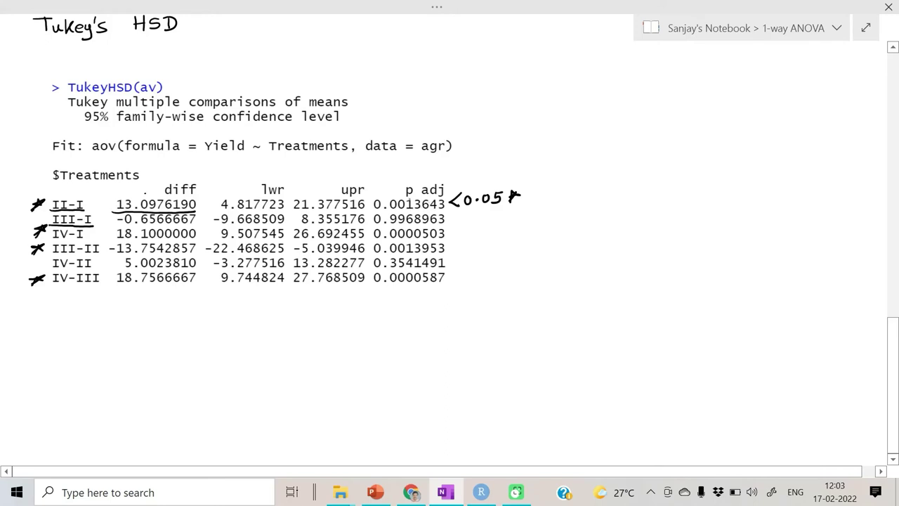
mouse_move(131, 312)
left_mouse_down()
mouse_move(131, 326)
mouse_move(146, 325)
mouse_move(145, 311)
mouse_move(176, 316)
mouse_move(166, 324)
mouse_move(202, 323)
mouse_move(201, 309)
left_mouse_up()
mouse_move(125, 339)
left_mouse_down()
mouse_move(125, 351)
mouse_move(143, 341)
mouse_move(149, 354)
mouse_move(148, 338)
mouse_move(168, 355)
mouse_move(205, 353)
mouse_move(207, 341)
left_mouse_up()
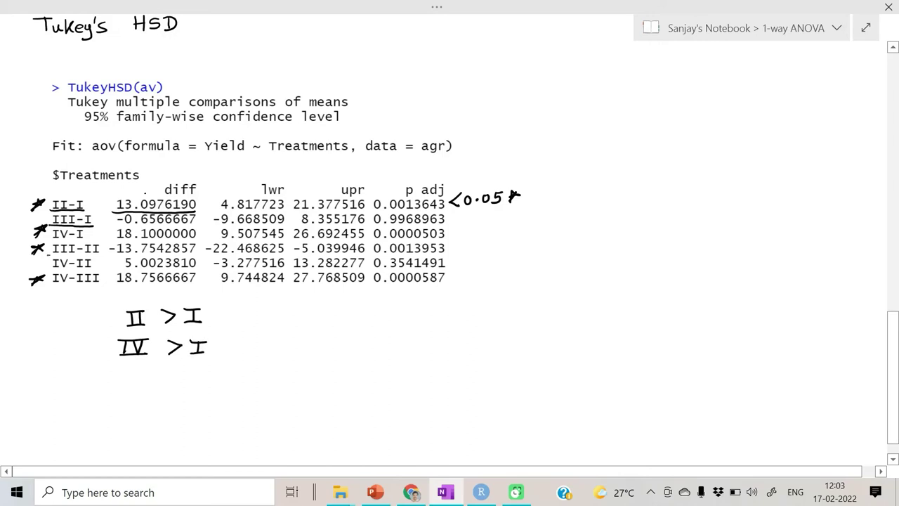
- Underline the III-II row and its p adj 0.0013953, and write II > III
left_click_drag(49, 255, 81, 254)
left_click_drag(367, 256, 437, 257)
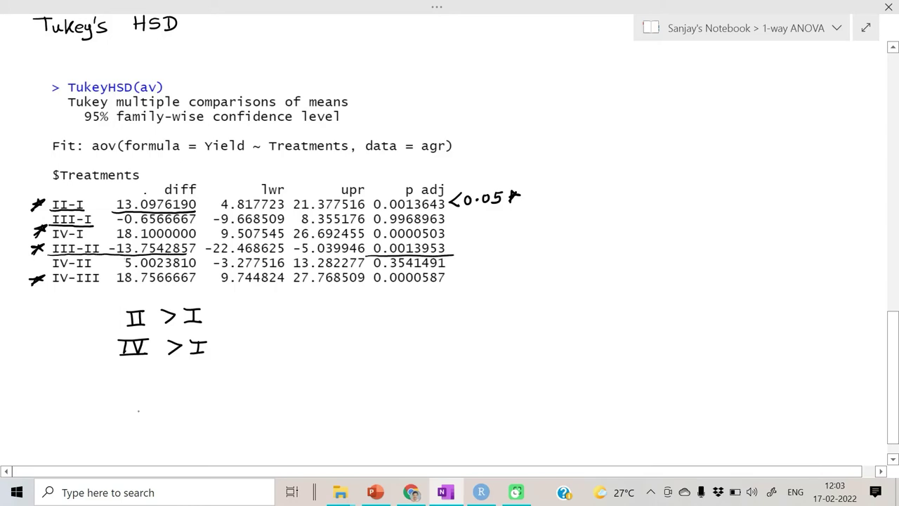
left_click_drag(129, 376, 129, 386)
left_click_drag(114, 386, 135, 385)
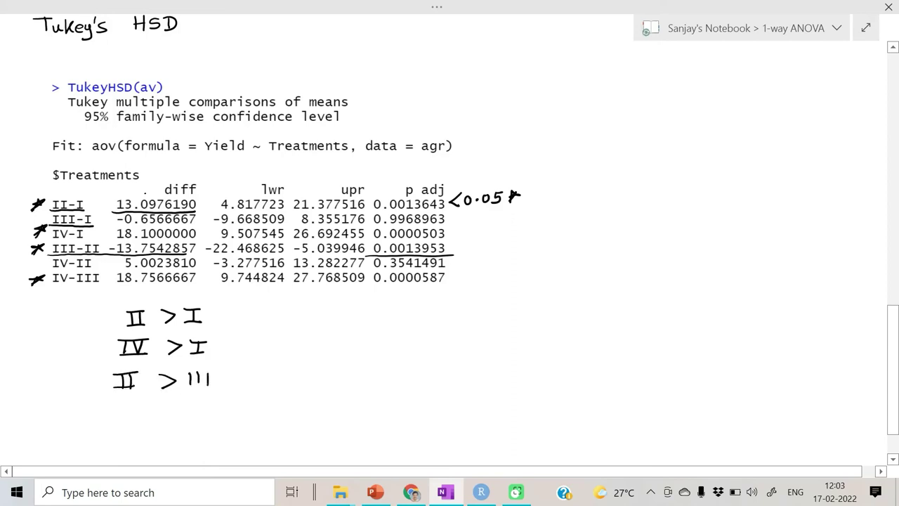
left_click_drag(179, 374, 215, 373)
- Underline the IV-III difference and write IV > III beneath it
left_click_drag(125, 284, 203, 283)
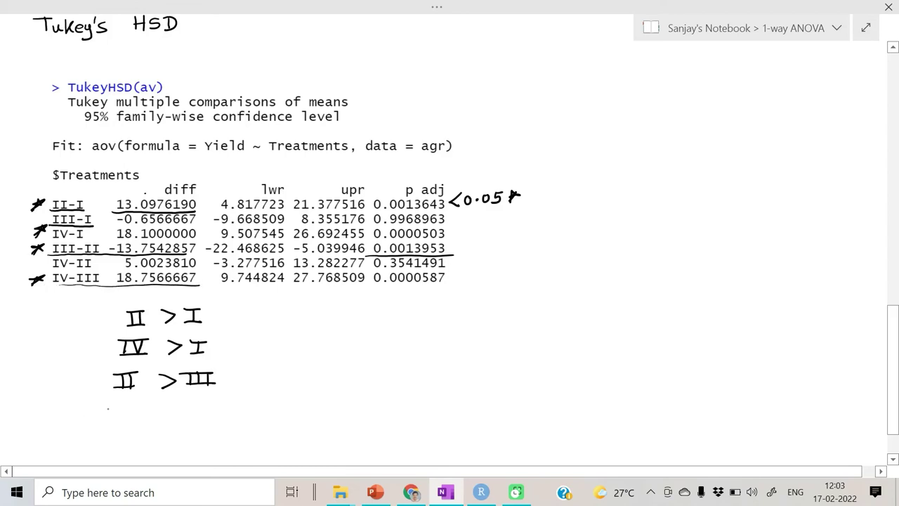
left_click_drag(117, 406, 131, 406)
mouse_move(107, 422)
left_mouse_down()
mouse_move(130, 407)
mouse_move(131, 421)
mouse_move(133, 405)
mouse_move(209, 422)
left_mouse_up()
left_click_drag(188, 421, 217, 421)
left_click_drag(186, 405, 219, 405)
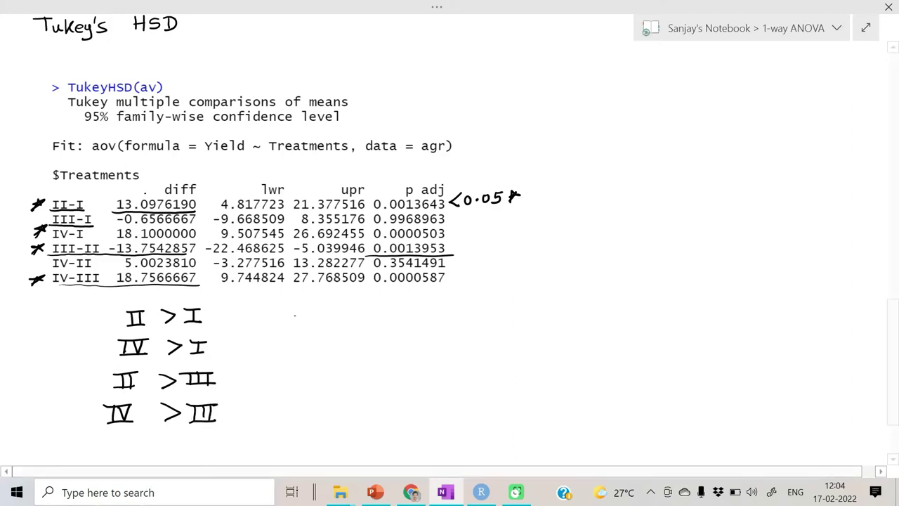
- Draw a brace and write the summary II, IV > I, III
mouse_move(285, 297)
left_mouse_down()
mouse_move(290, 379)
mouse_move(278, 443)
left_mouse_up()
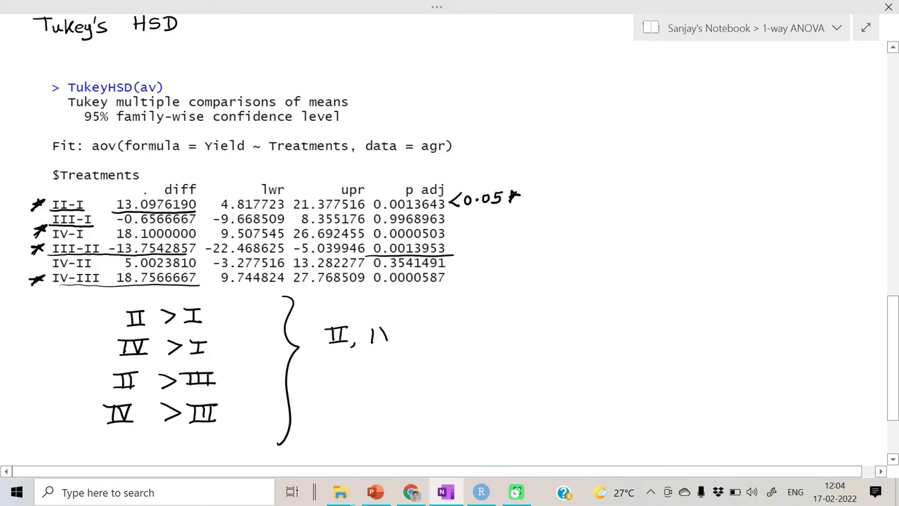
left_click_drag(386, 341, 394, 327)
mouse_move(370, 340)
left_mouse_down()
mouse_move(395, 329)
mouse_move(398, 341)
mouse_move(395, 325)
mouse_move(424, 345)
left_mouse_up()
left_click_drag(469, 323, 469, 338)
left_click_drag(460, 337, 478, 336)
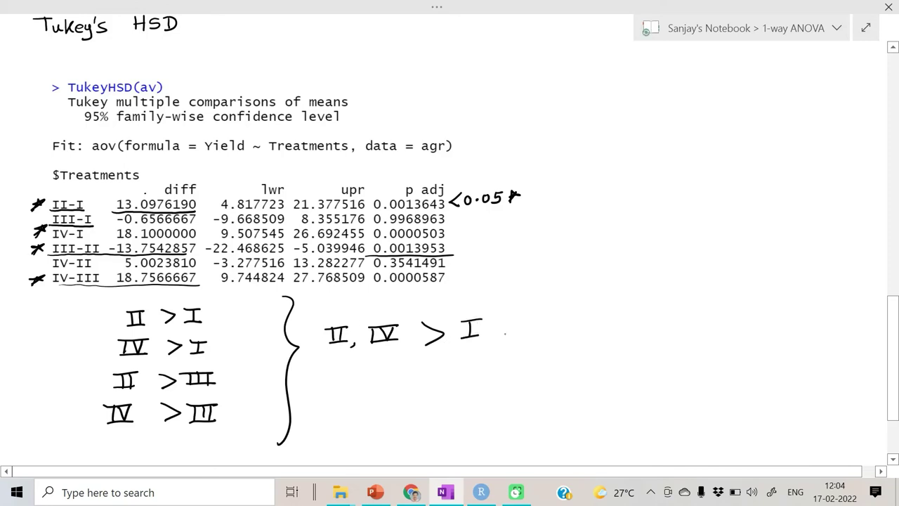
mouse_move(501, 340)
left_mouse_down()
mouse_move(535, 338)
mouse_move(535, 320)
left_mouse_up()
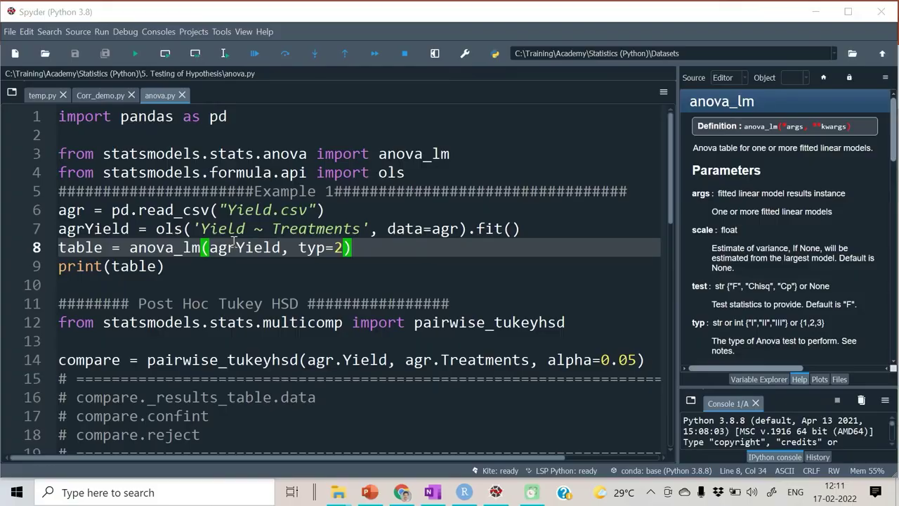
- Run the four statsmodels import lines and clear the console
left_click_drag(414, 174, 146, 58)
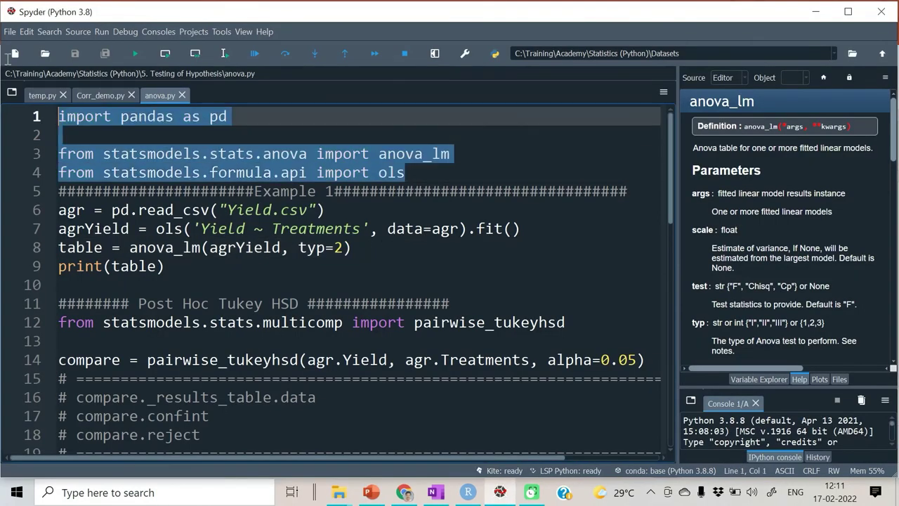
left_click(225, 53)
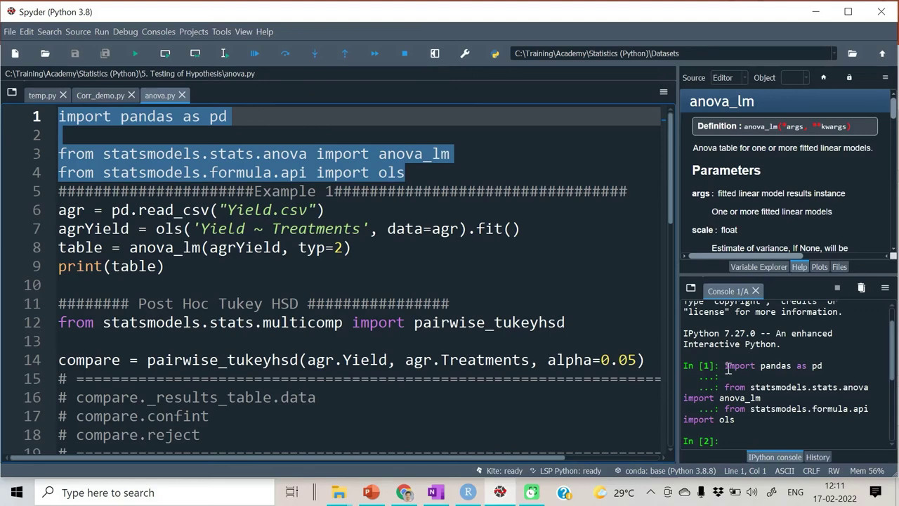
key("ctrl+l")
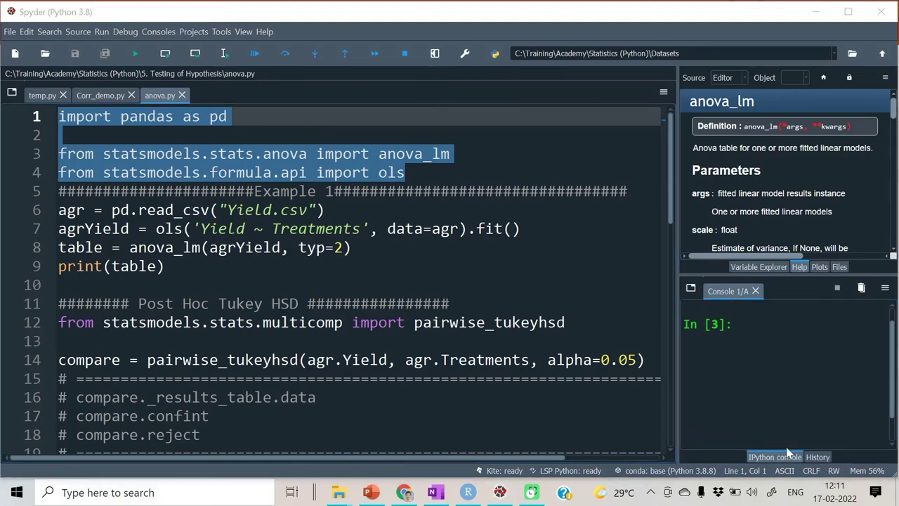
- Run line 6 to read Yield.csv into agr
left_click(248, 274)
left_click(147, 210)
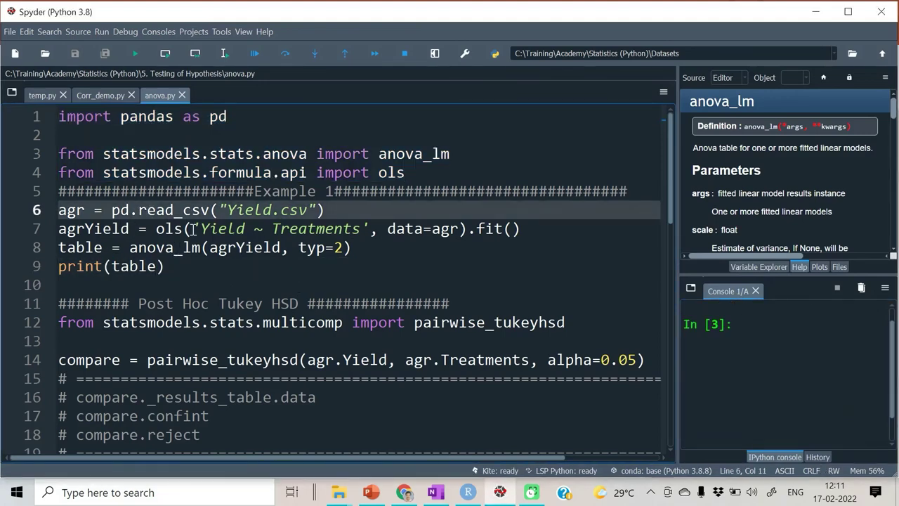
left_click(230, 61)
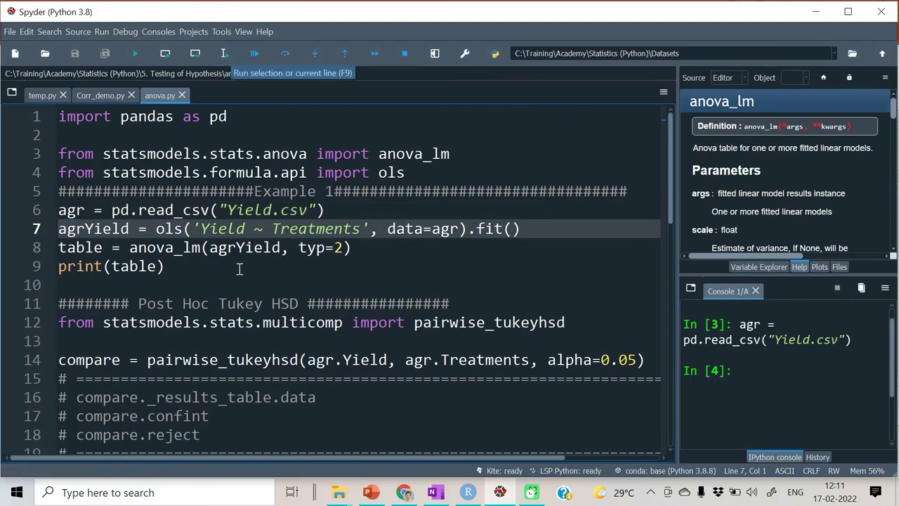
- Fit agrYield with ols('Yield ~ Treatments', data=agr).fit() on line 7
left_click(180, 230)
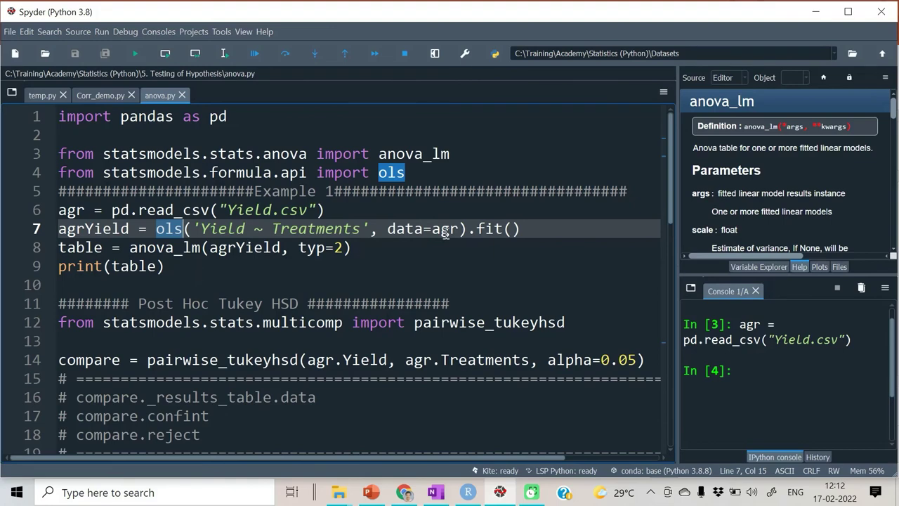
left_click(158, 230)
left_click(466, 229)
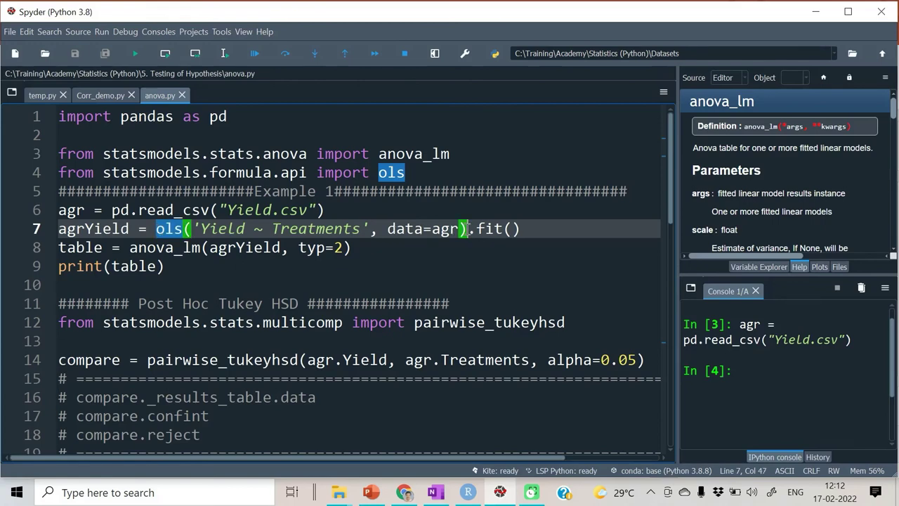
left_click(523, 229)
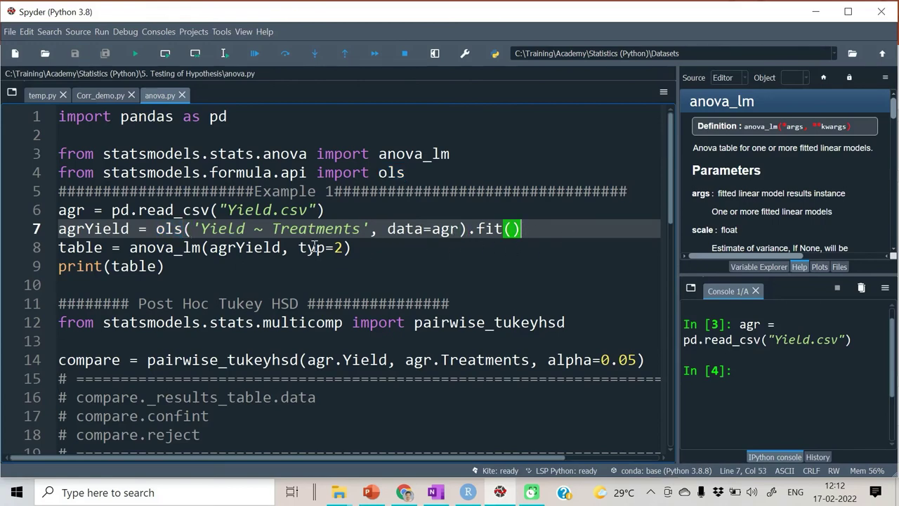
left_click(166, 229)
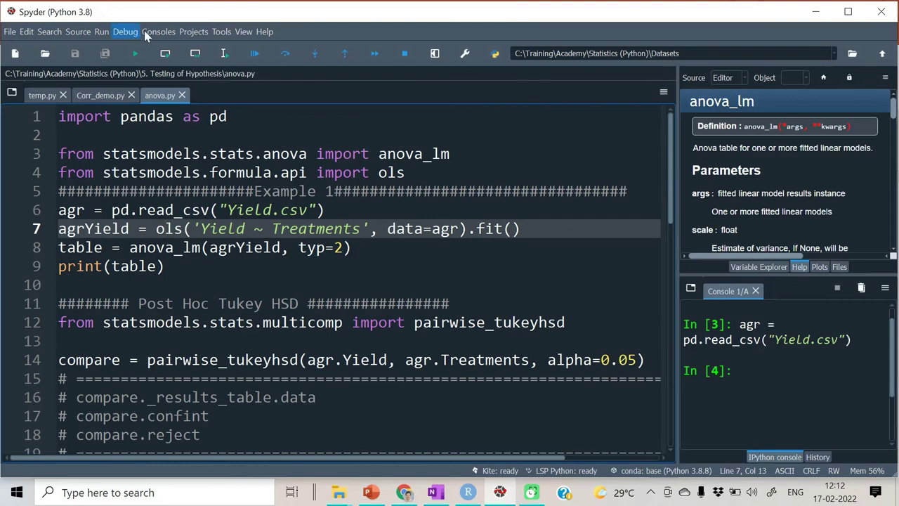
left_click(224, 52)
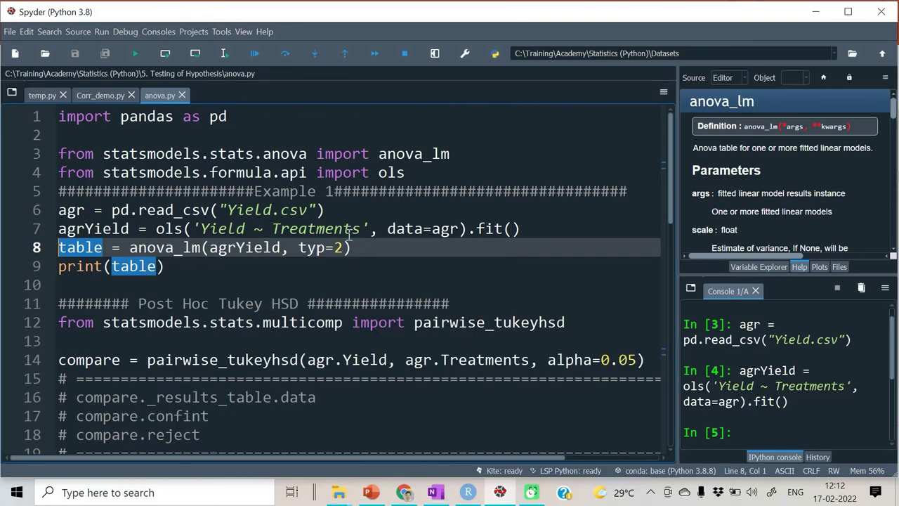
- Run the anova_lm typ=2 line and print the ANOVA table in the console
scroll(790, 206, "down", 2)
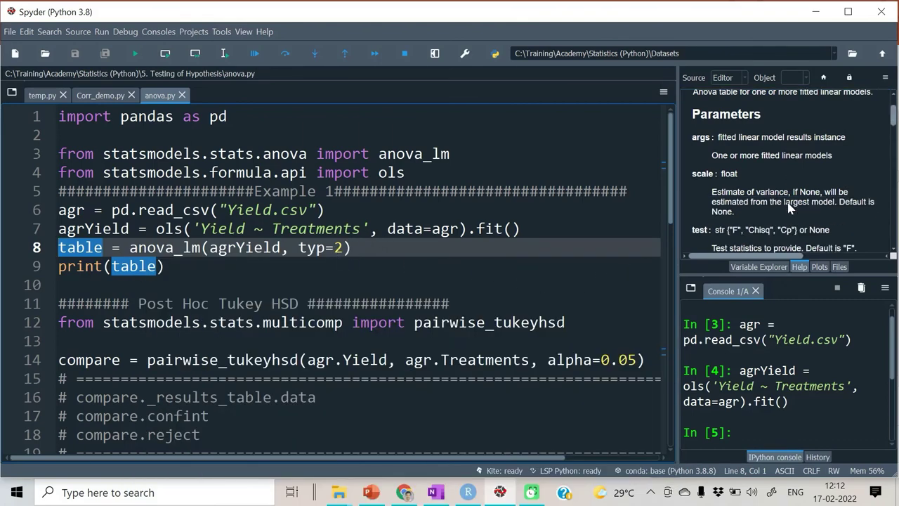
scroll(789, 207, "down", 3)
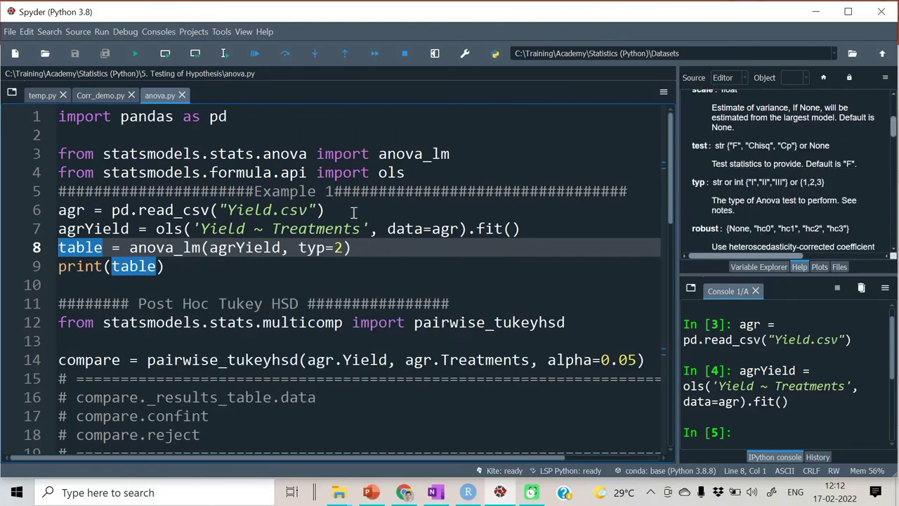
left_click(344, 248)
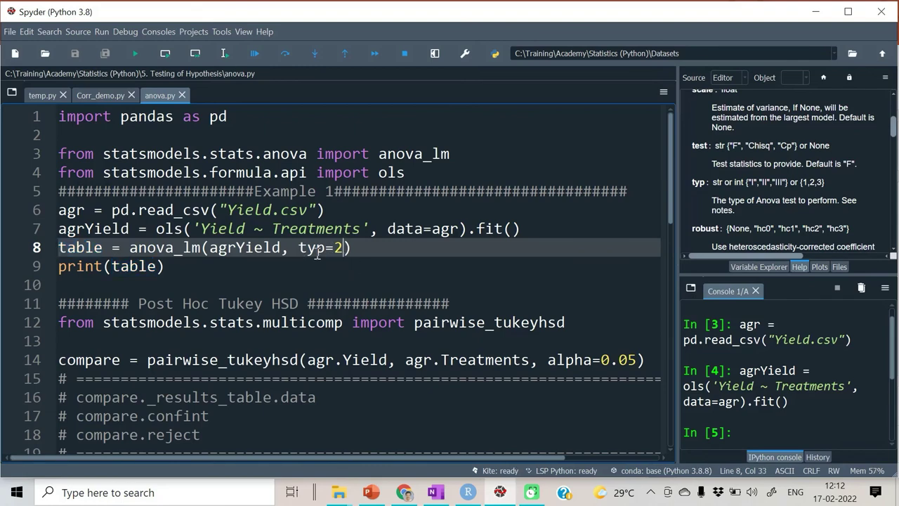
left_click(224, 54)
left_click(225, 53)
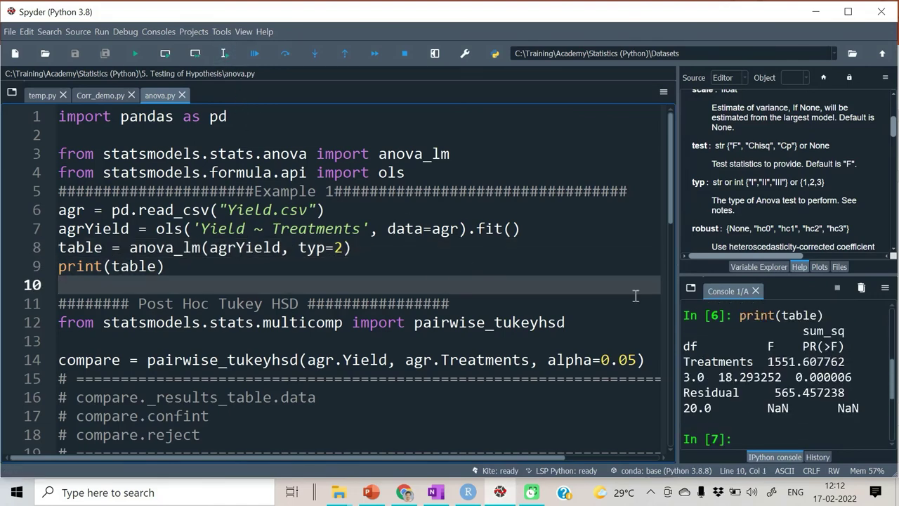
- Widen the console to inspect the table (Treatments F 18.293252, p 0.000006), then restore the editor
left_click_drag(678, 281, 424, 282)
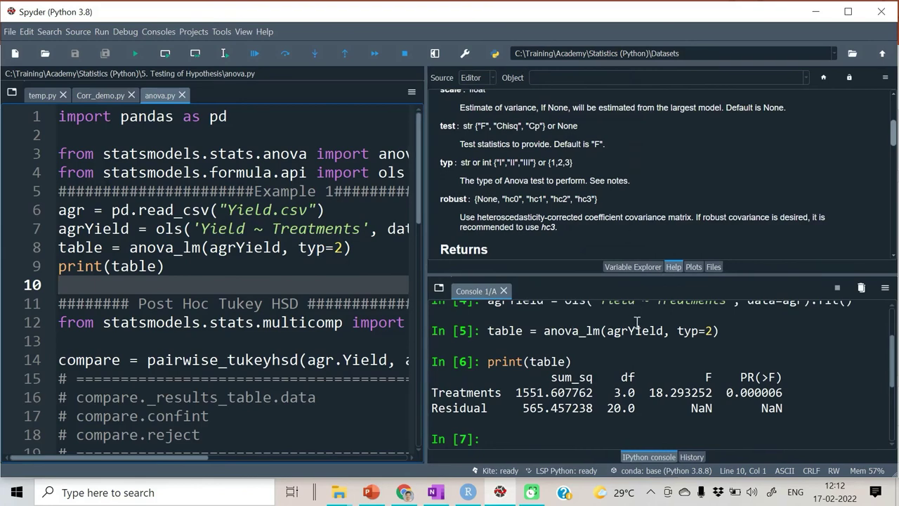
left_click_drag(488, 361, 804, 421)
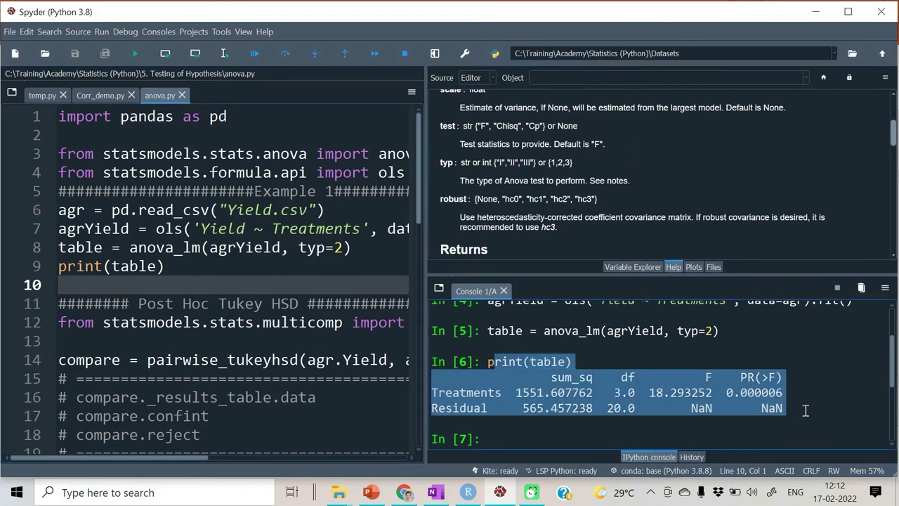
left_click(802, 404)
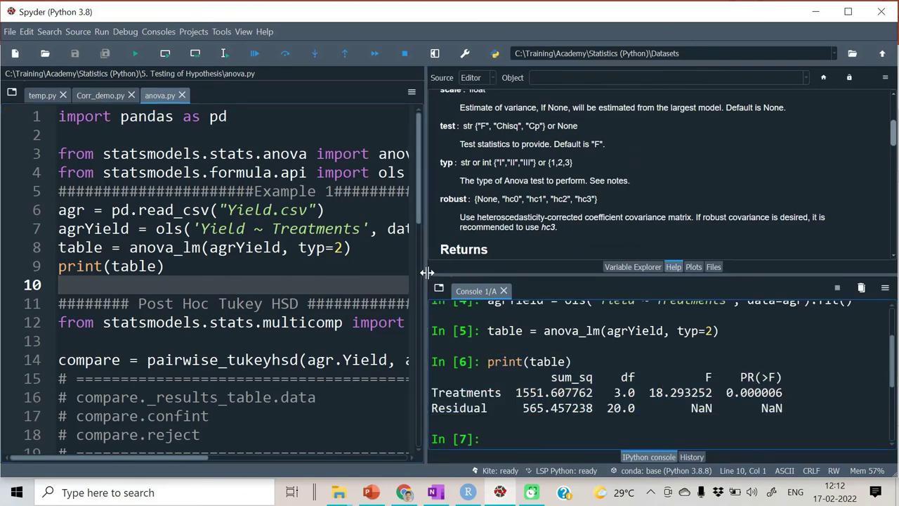
left_click_drag(425, 271, 636, 255)
scroll(569, 301, "down", 2)
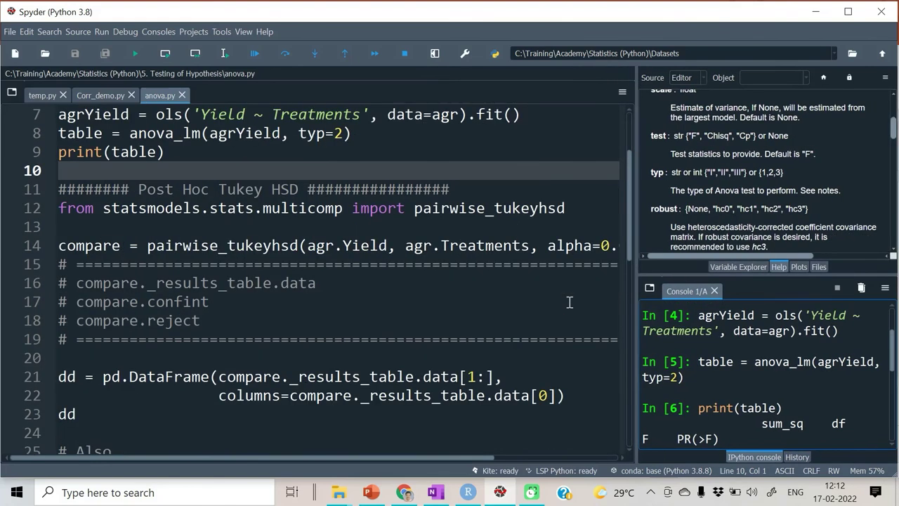
- Run the pairwise_tukeyhsd import on line 12
left_click(572, 208)
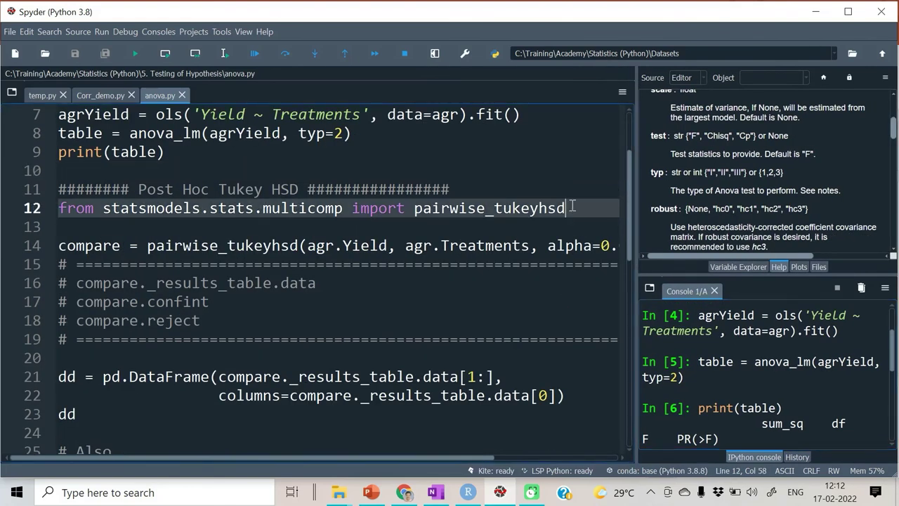
left_click(224, 54)
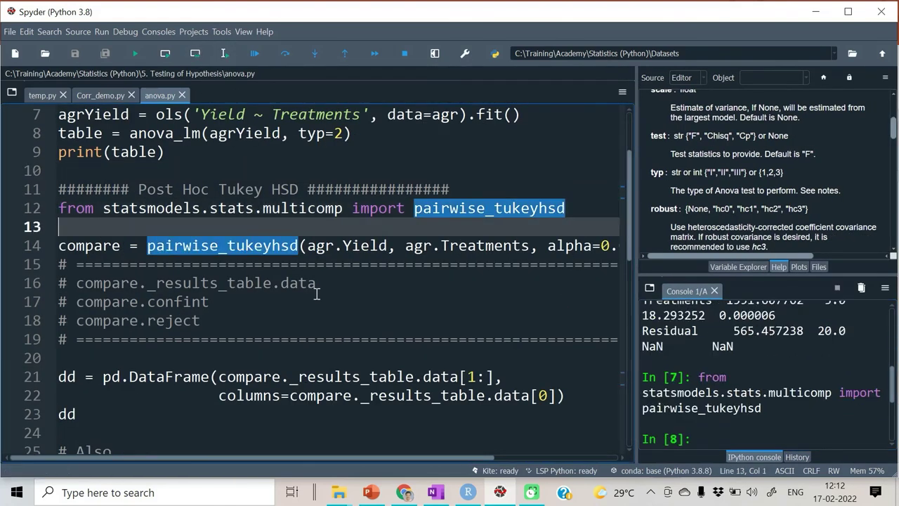
left_click(270, 245)
mouse_move(195, 245)
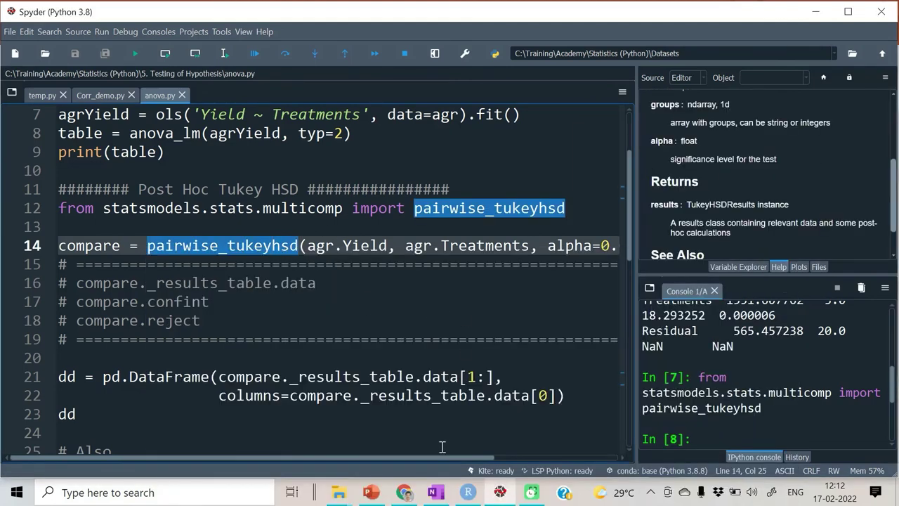
- Run compare = pairwise_tukeyhsd(agr.Yield, agr.Treatments, alpha=0.05) on line 14
left_click_drag(639, 284, 710, 284)
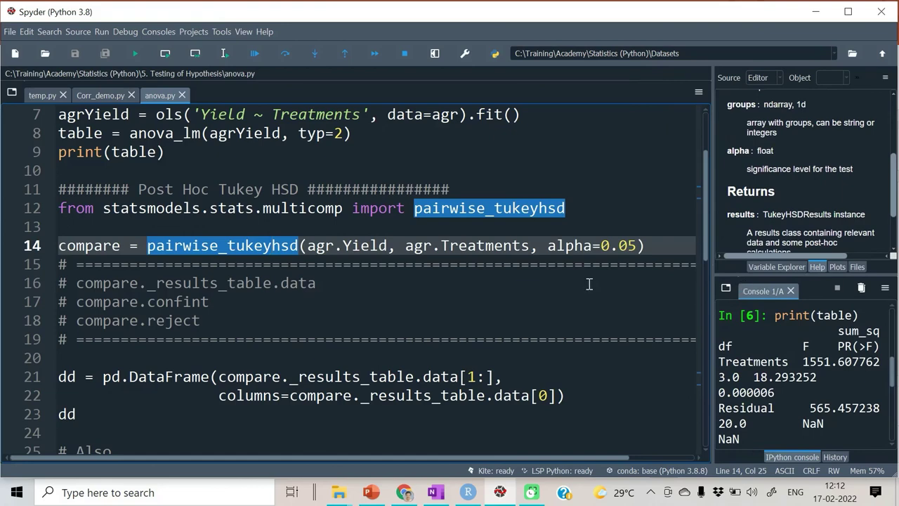
left_click(308, 245)
mouse_move(310, 244)
left_click_drag(310, 244, 389, 245)
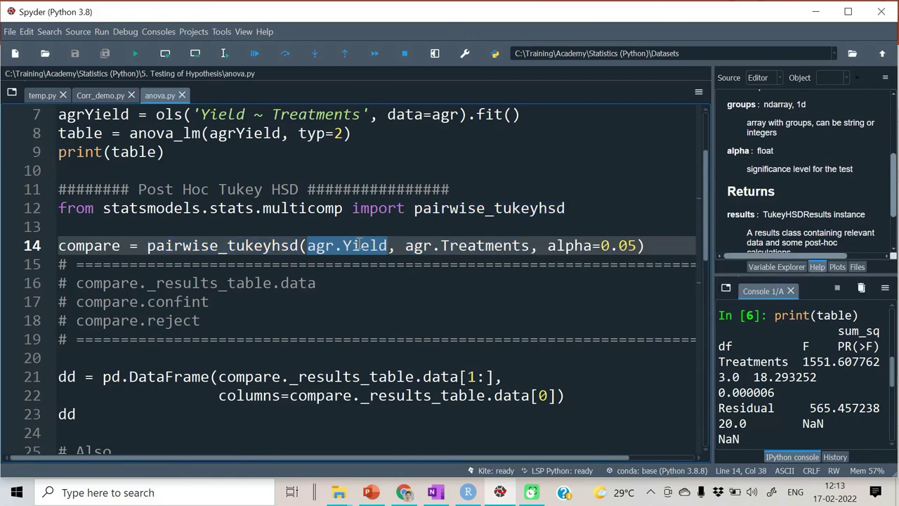
left_click(407, 246)
left_click_drag(407, 246, 530, 245)
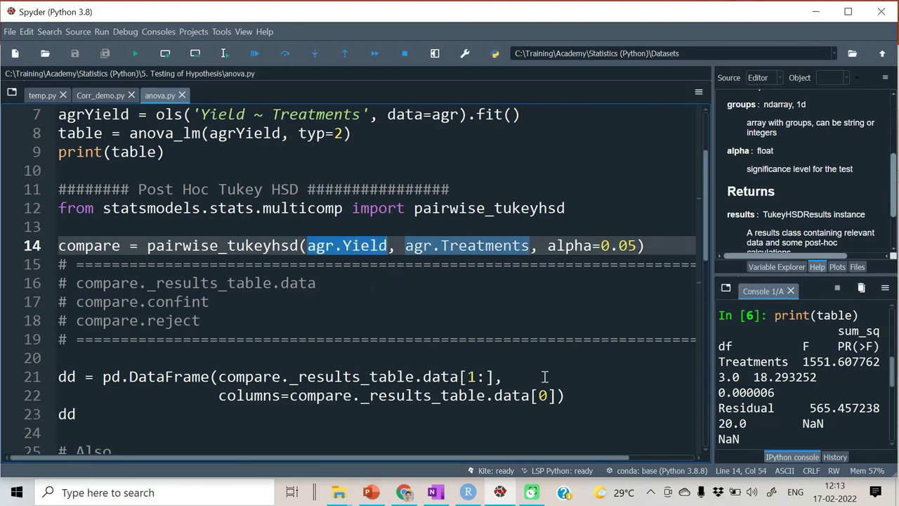
left_click(574, 245)
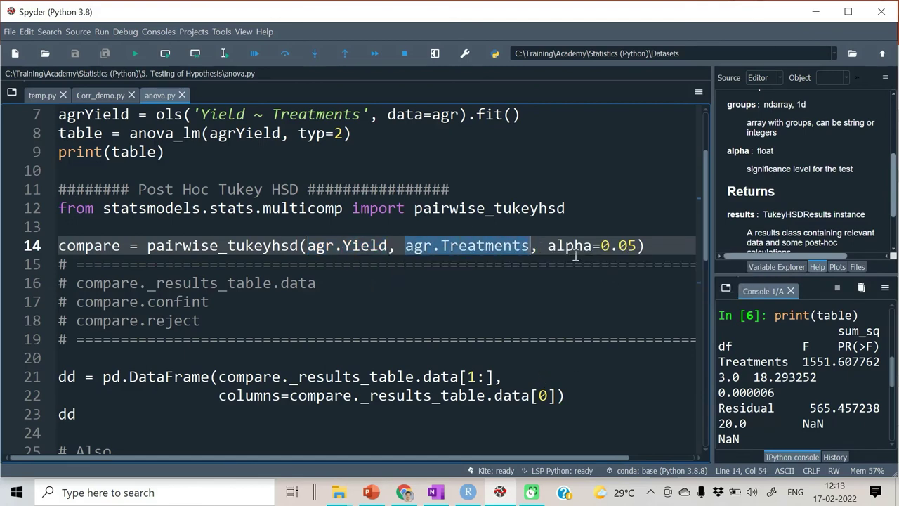
left_click(224, 54)
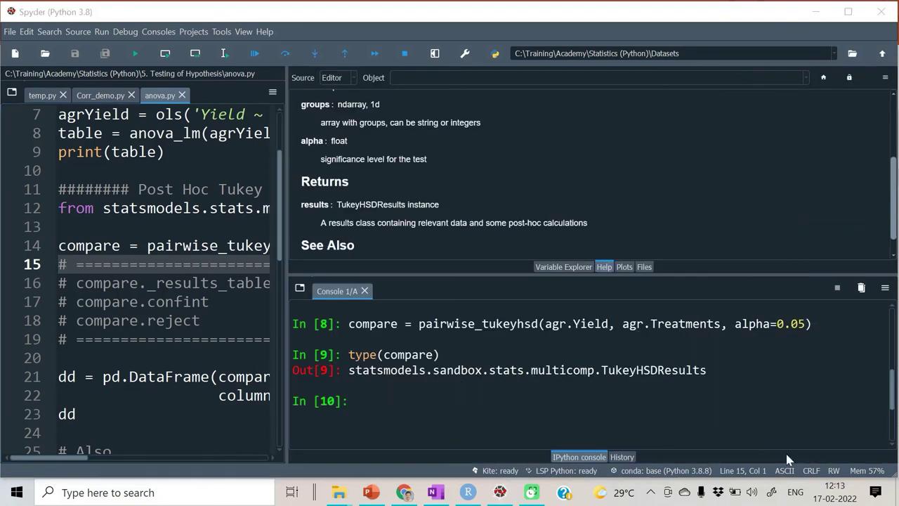
- Widen the code editor and scroll down to the dd DataFrame code on line 22
left_click(450, 413)
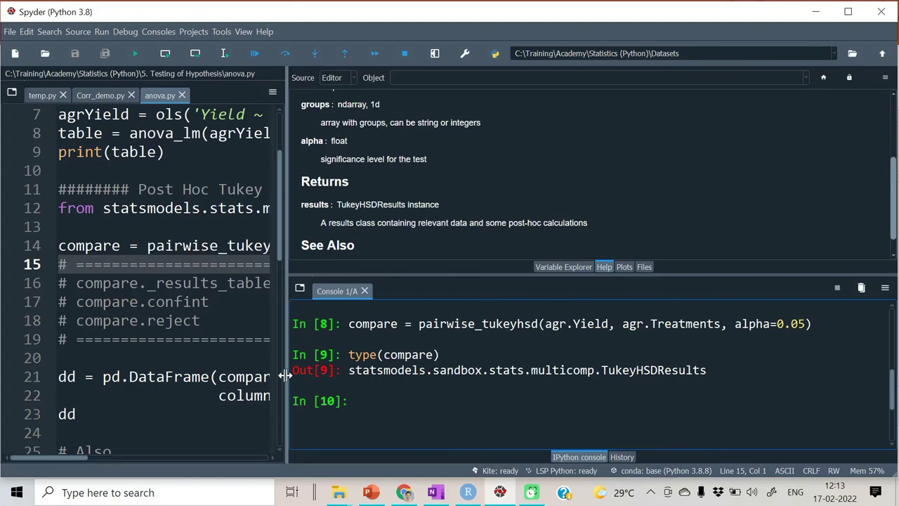
left_click_drag(285, 376, 625, 353)
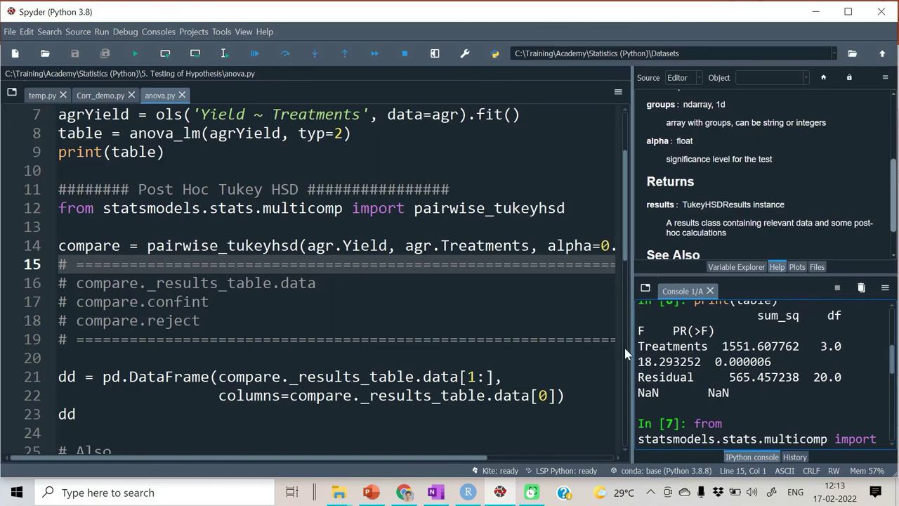
scroll(160, 383, "down", 2)
left_click(179, 281)
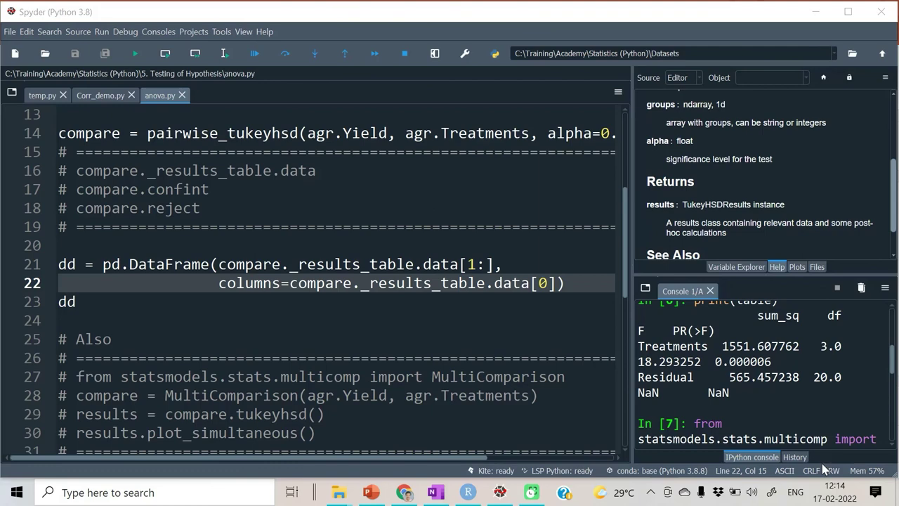
- Run lines 21–23 to show the dd Tukey table in an enlarged console
left_click_drag(49, 264, 77, 301)
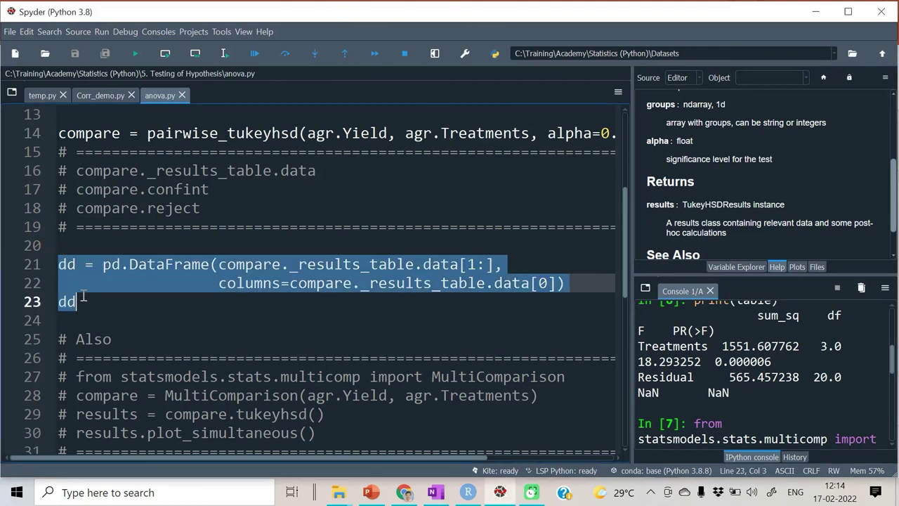
key("F9")
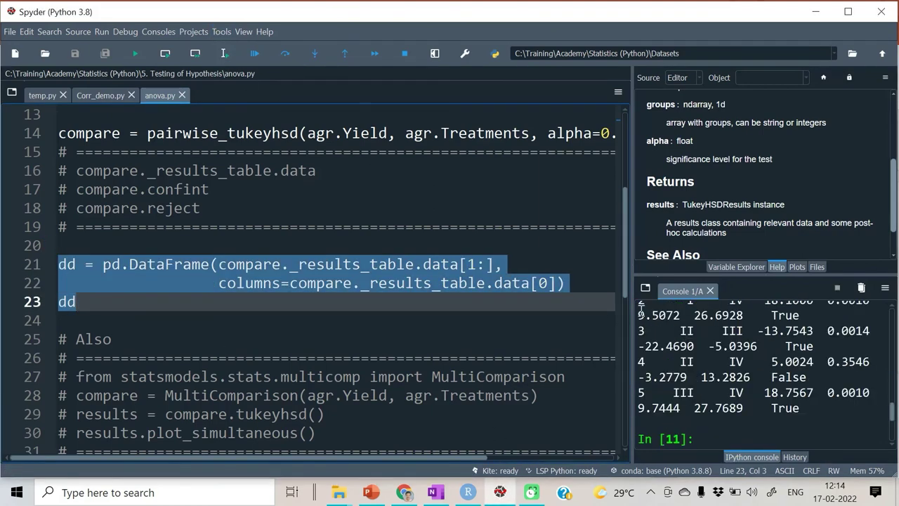
left_click_drag(631, 309, 207, 297)
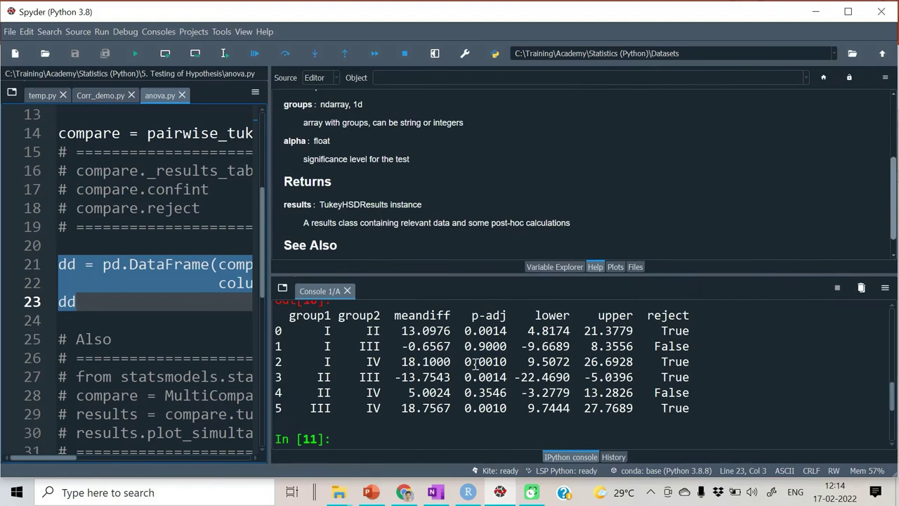
left_click_drag(459, 275, 436, 171)
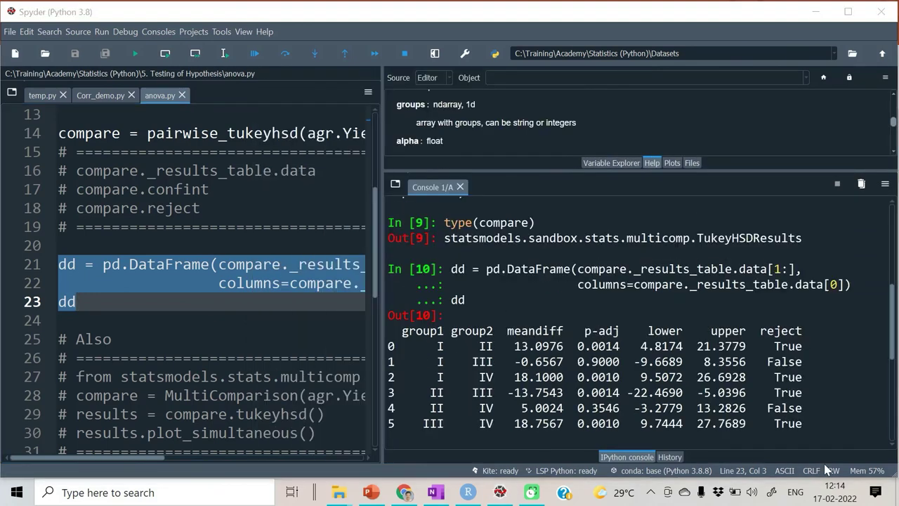
- Check the reject column against RStudio's TukeyHSD output
scroll(805, 366, "down", 1)
left_click(535, 401)
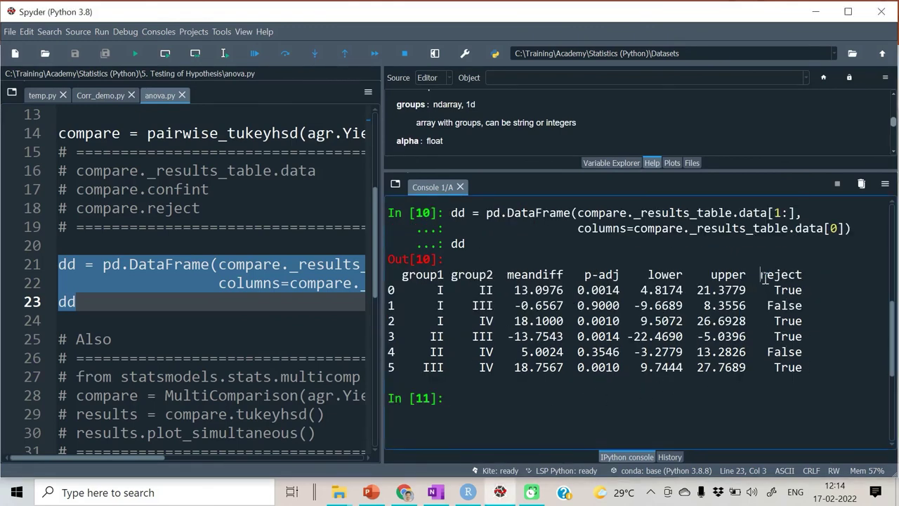
left_click_drag(761, 276, 804, 275)
left_click(788, 304)
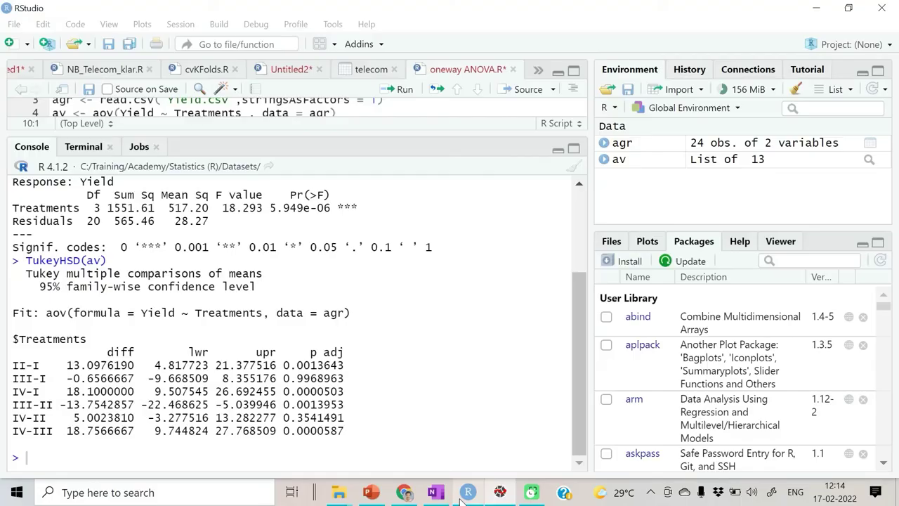
left_click(468, 492)
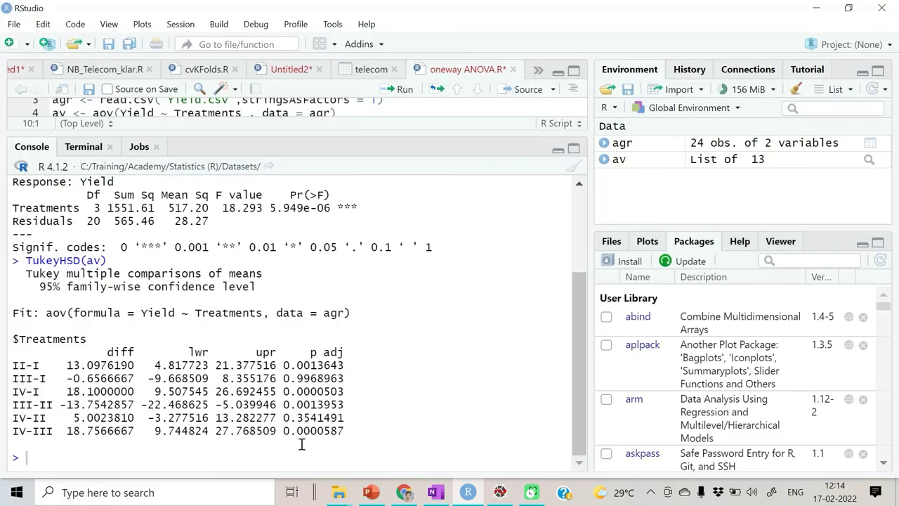
left_click(501, 493)
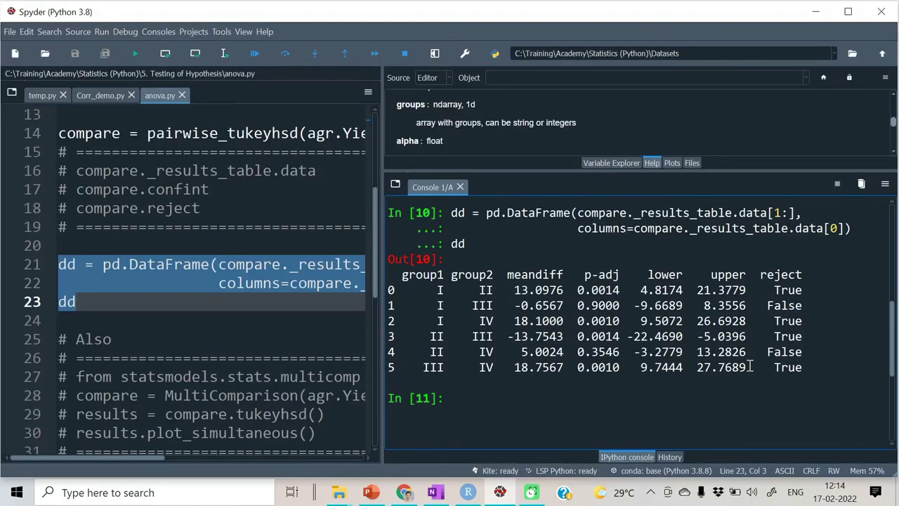
left_click_drag(763, 289, 811, 290)
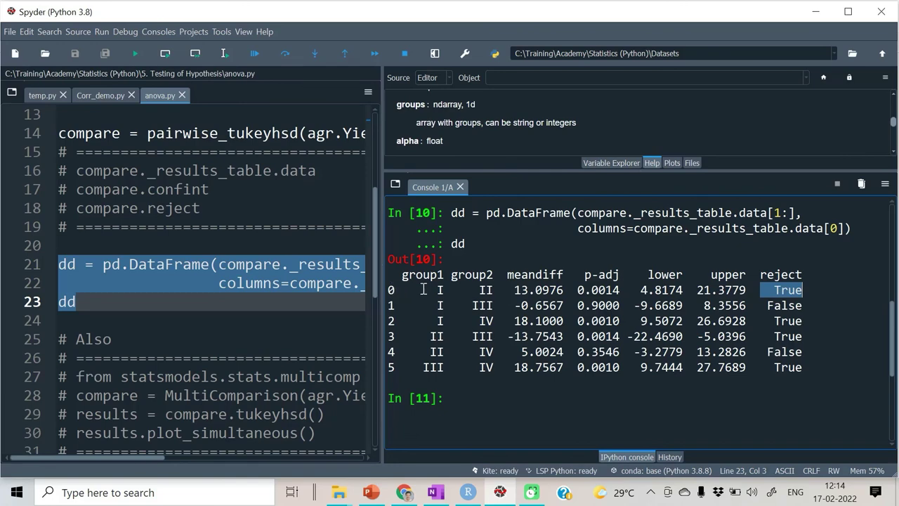
left_click_drag(424, 289, 825, 290)
left_click(802, 294)
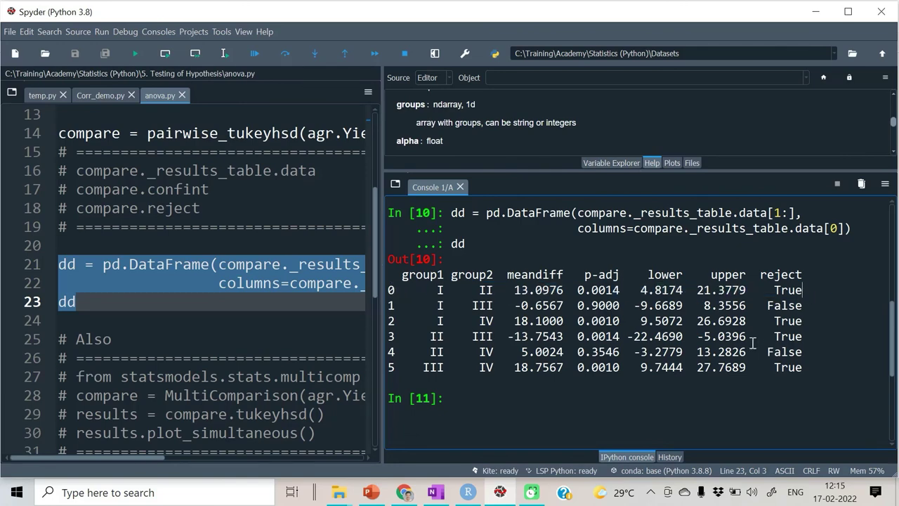